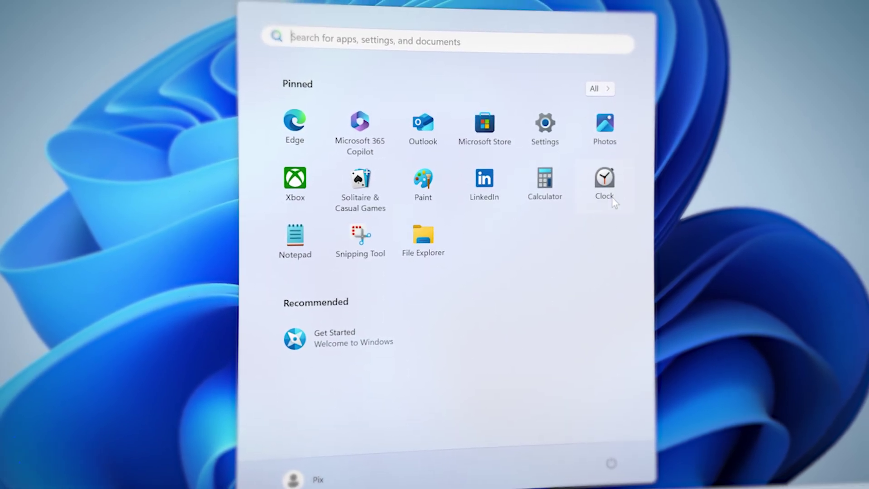
# - Show the All apps list in Start and scroll through the installed apps
pyautogui.click(598, 89)
pyautogui.scroll(-3, 649, 176)
pyautogui.scroll(-5, 649, 177)
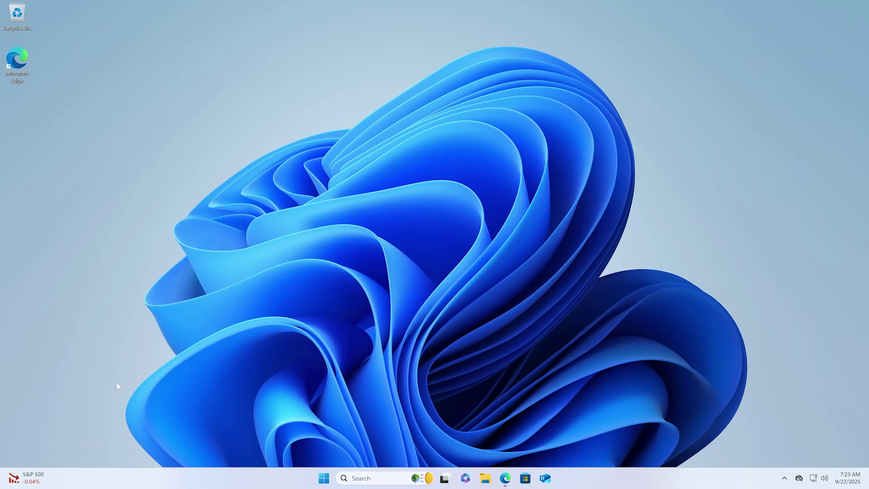
pyautogui.click(42, 479)
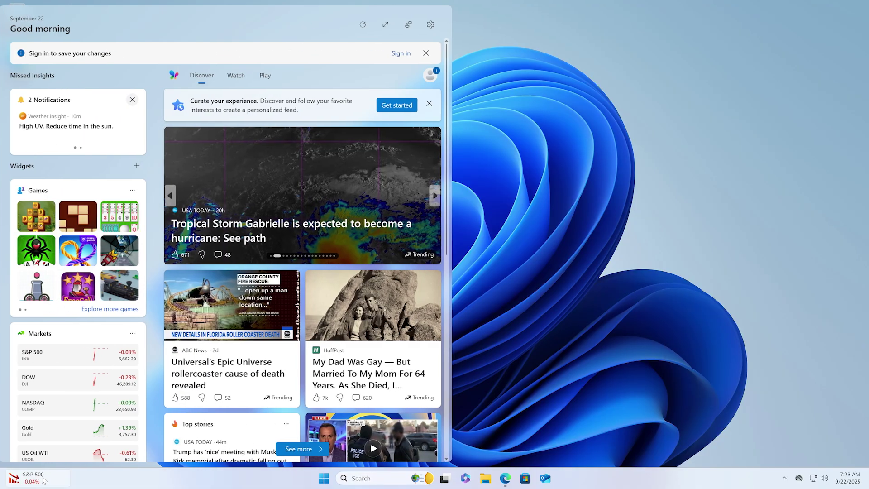
pyautogui.click(105, 479)
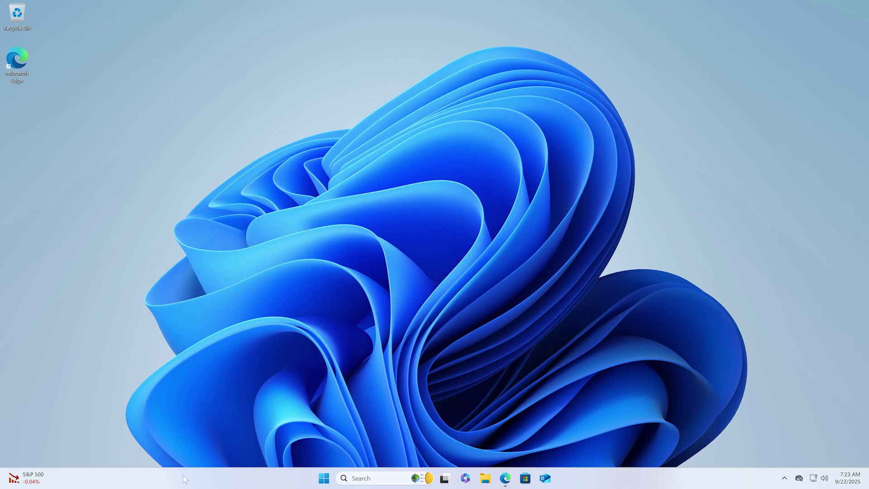
pyautogui.click(323, 480)
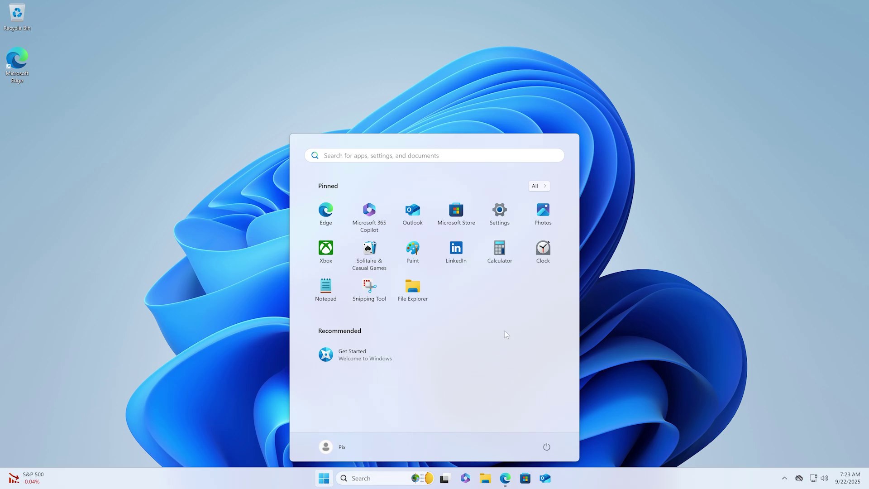
pyautogui.hotkey('ctrl', 'shift', 'Escape')
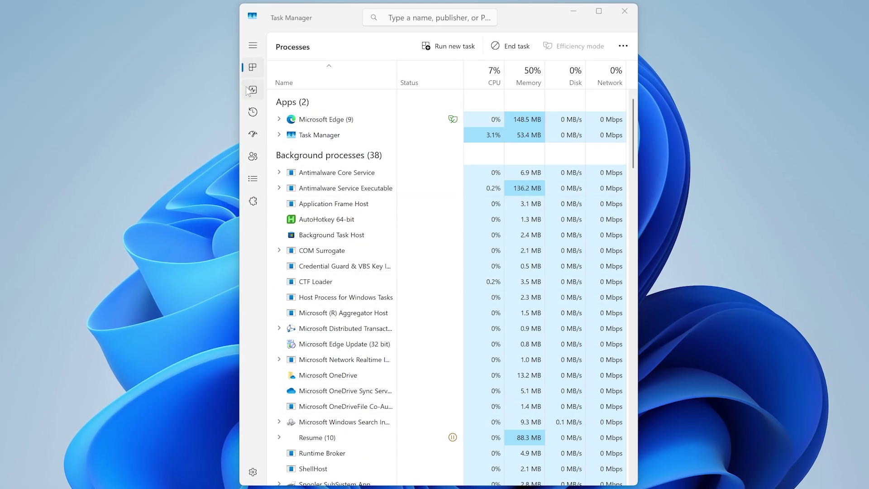
pyautogui.click(251, 90)
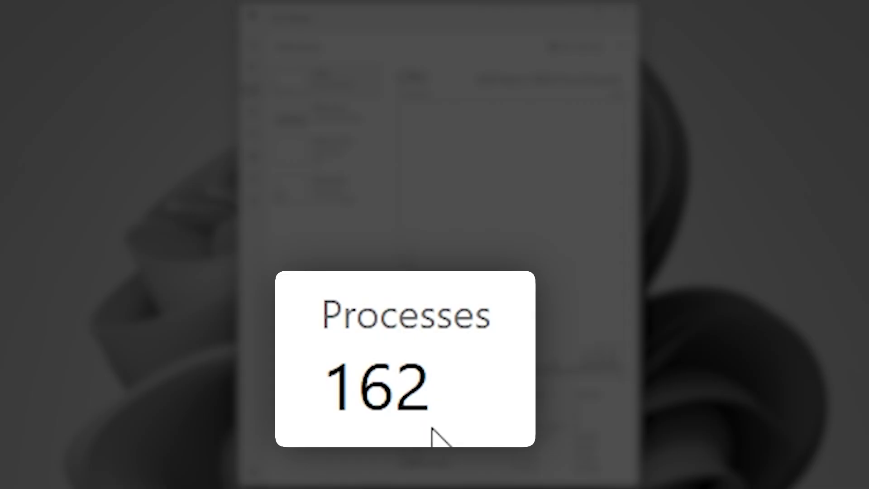
pyautogui.click(349, 123)
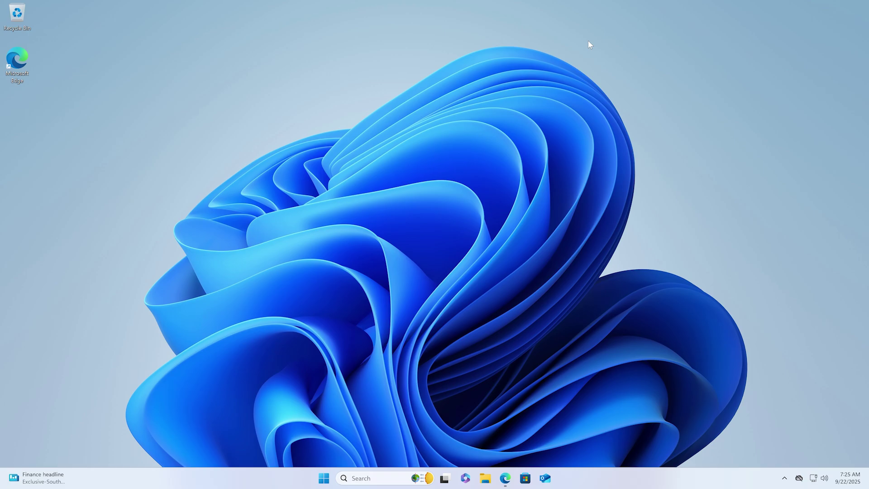
# - Create a restore point named 'Before' for Local Disk (C:) via System Properties
pyautogui.press('super')
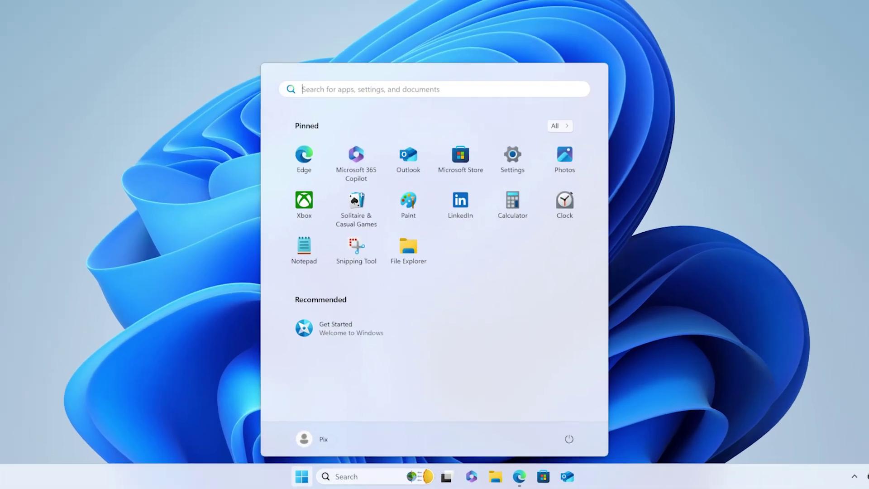
pyautogui.write('create restore point')
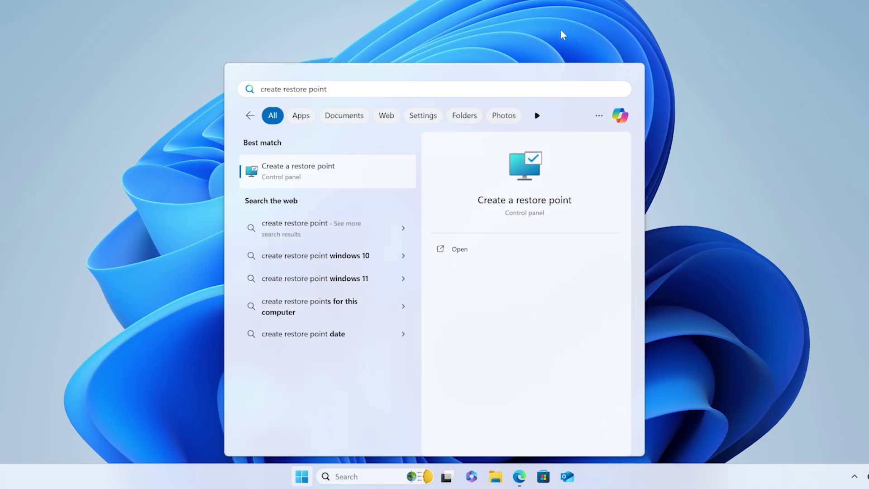
pyautogui.click(354, 170)
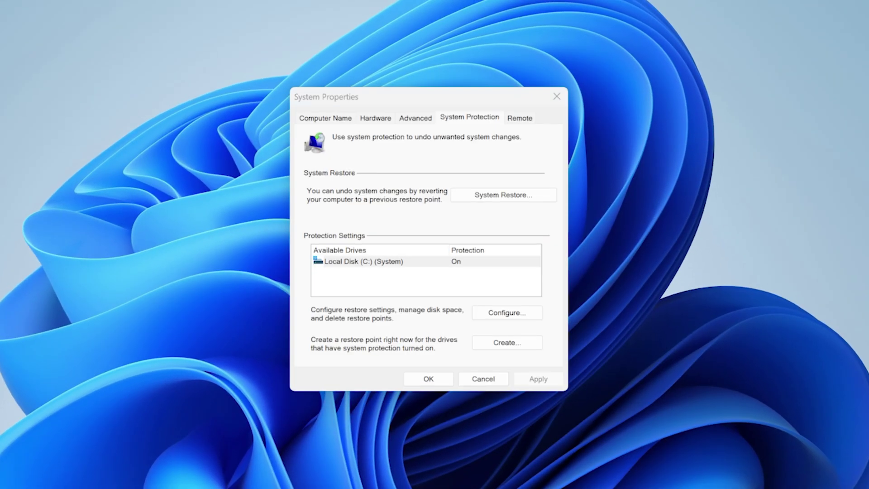
pyautogui.click(493, 263)
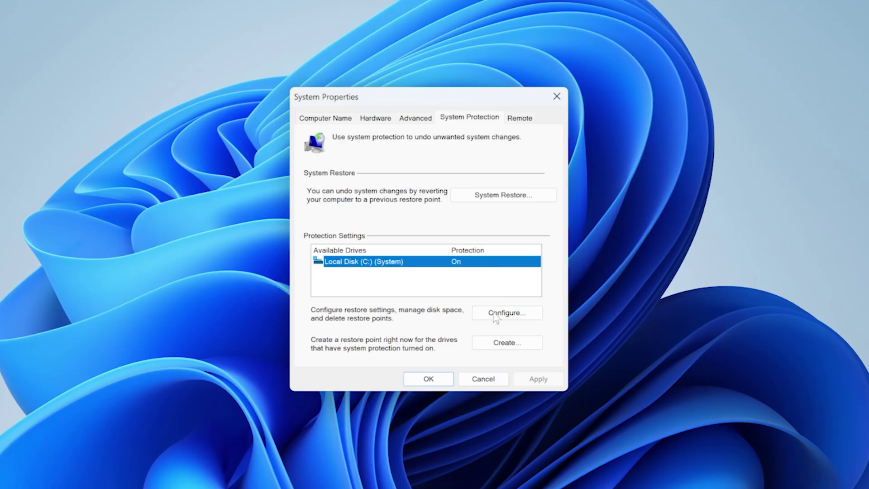
pyautogui.click(498, 344)
pyautogui.write('Before Debloat')
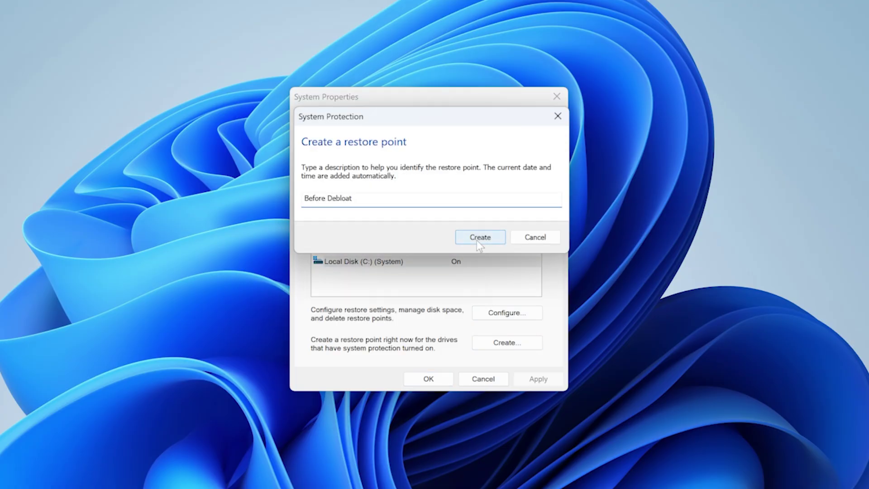
pyautogui.click(479, 238)
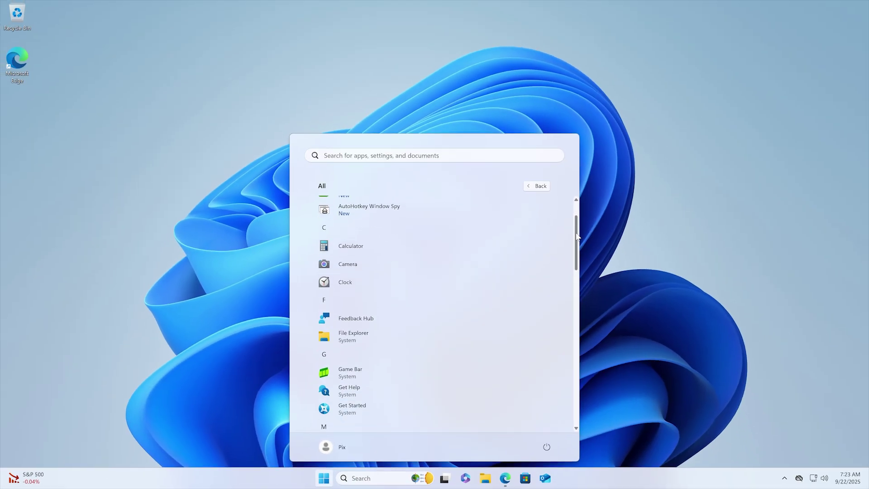
# - Scroll the app list, then download the AppRemover.ps1 gist as a ZIP
pyautogui.scroll(-10, 578, 289)
pyautogui.moveTo(577, 288); pyautogui.dragTo(566, 397)
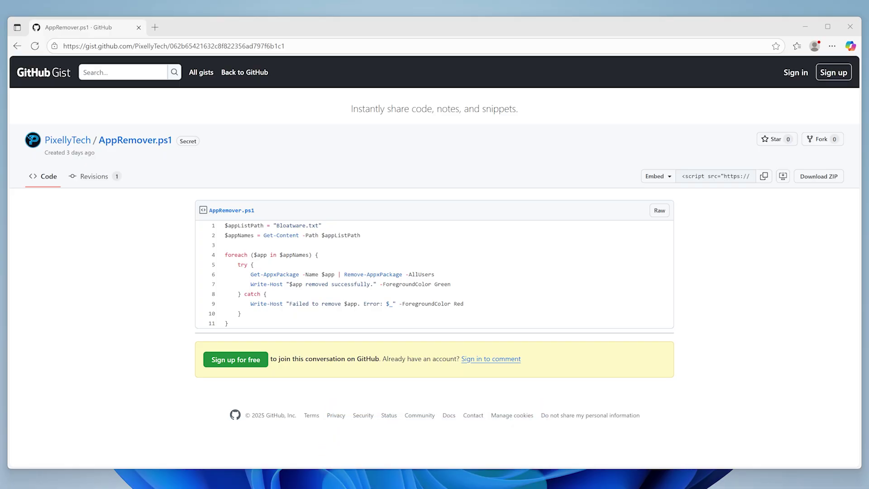
pyautogui.click(822, 180)
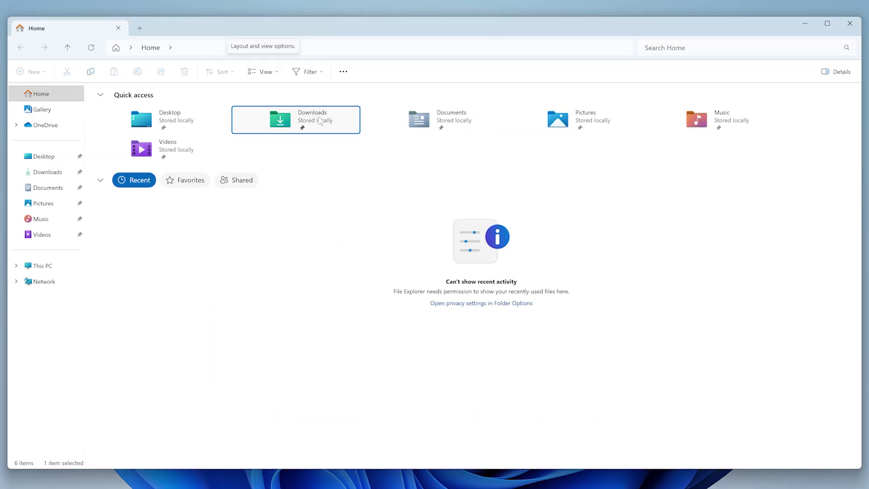
# - Extract the downloaded gist ZIP from Downloads into the Documents folder
pyautogui.doubleClick(296, 119)
pyautogui.click(146, 154)
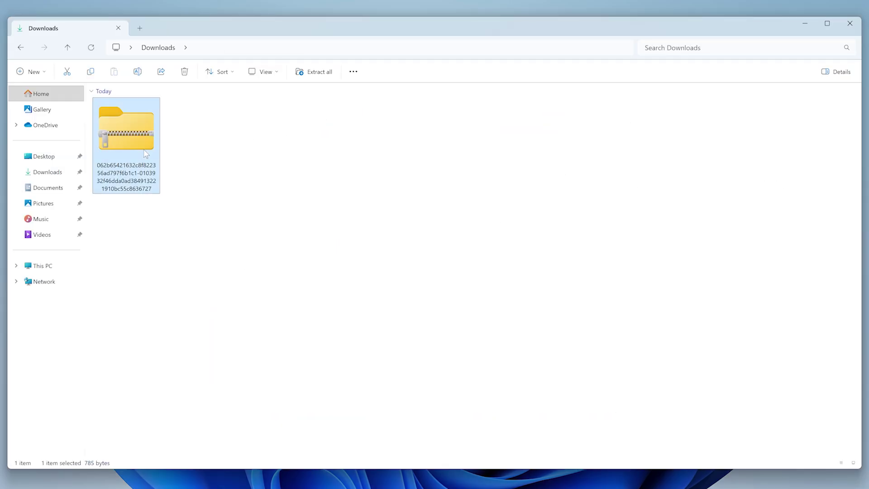
pyautogui.rightClick(146, 154)
pyautogui.click(193, 283)
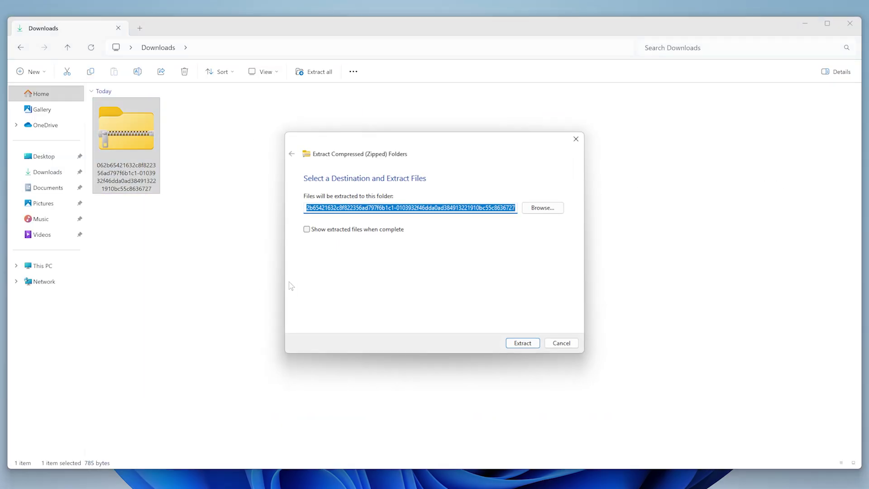
pyautogui.click(539, 206)
pyautogui.click(330, 292)
pyautogui.click(662, 393)
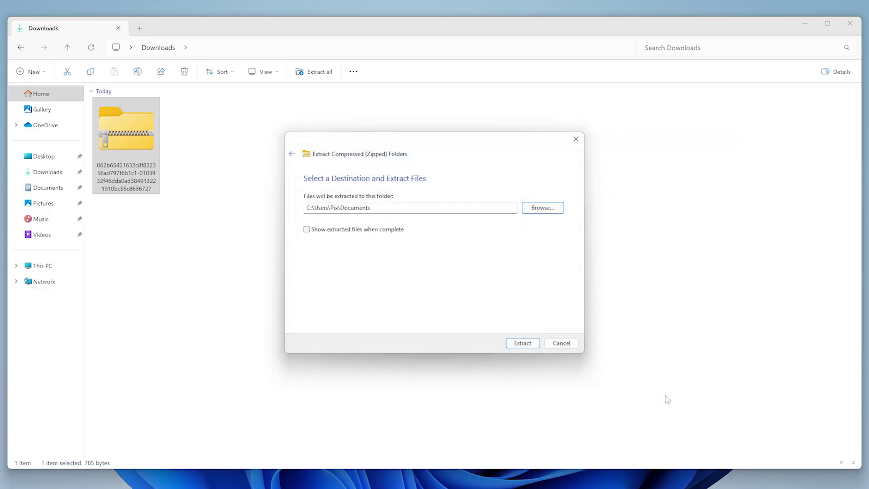
pyautogui.click(523, 344)
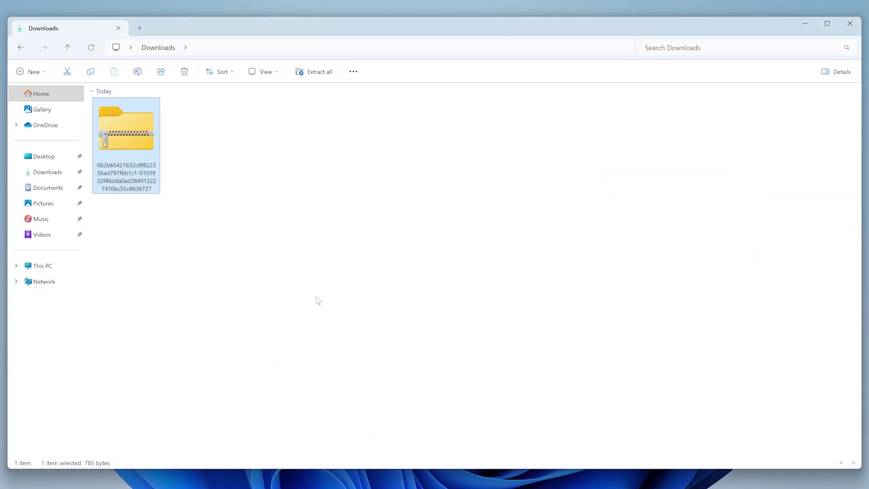
# - Create an empty text document named Bloatware beside the AppRemover script
pyautogui.click(46, 188)
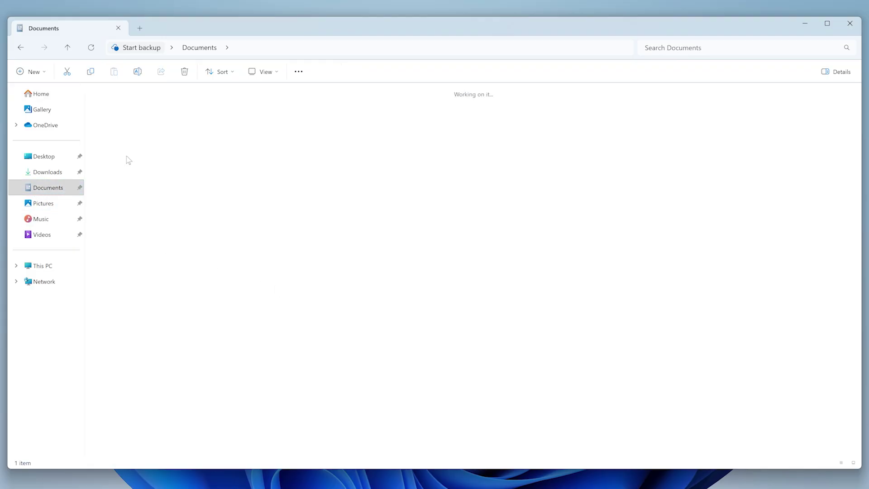
pyautogui.moveTo(193, 194); pyautogui.dragTo(174, 167)
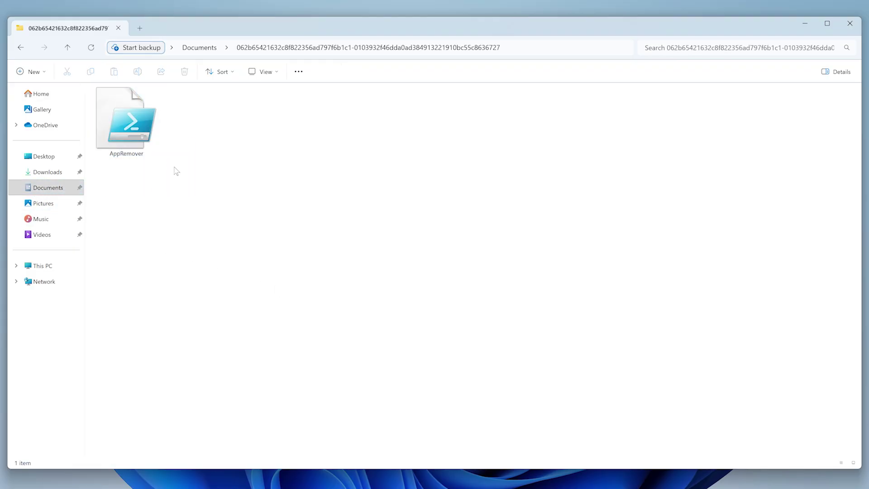
pyautogui.rightClick(176, 170)
pyautogui.moveTo(266, 230)
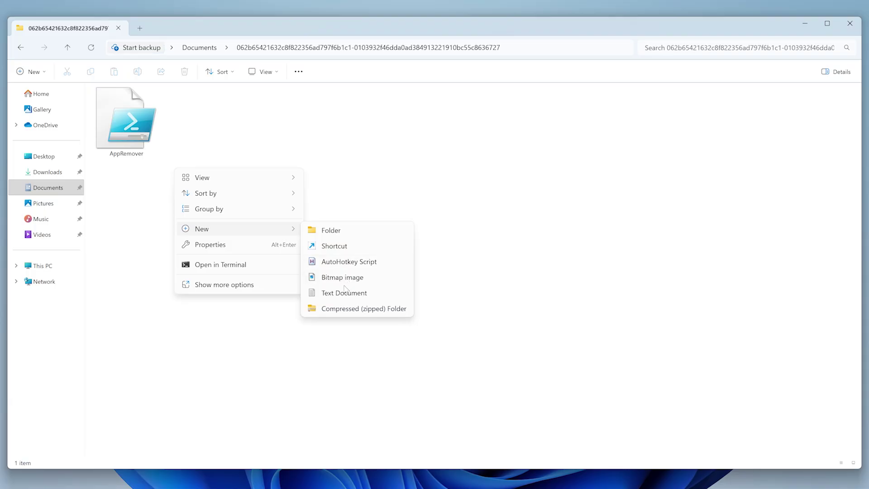
pyautogui.click(344, 290)
pyautogui.write('Bloatware')
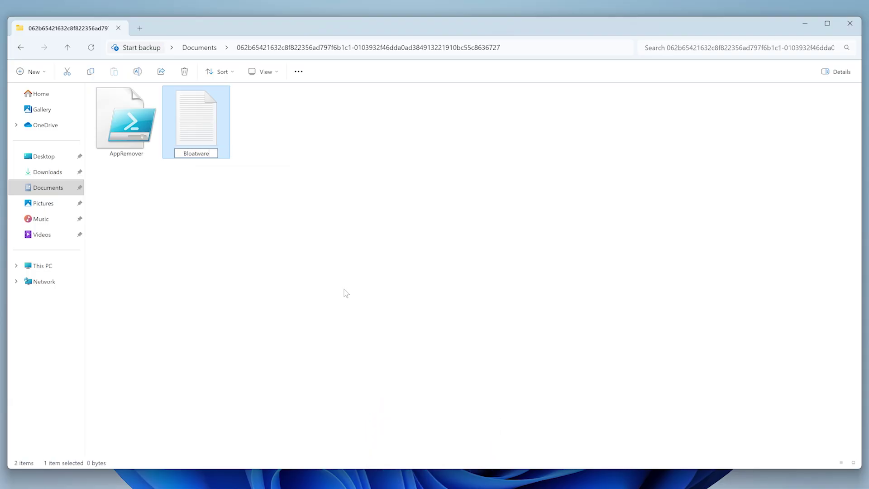
pyautogui.press('Return')
pyautogui.press('Return')
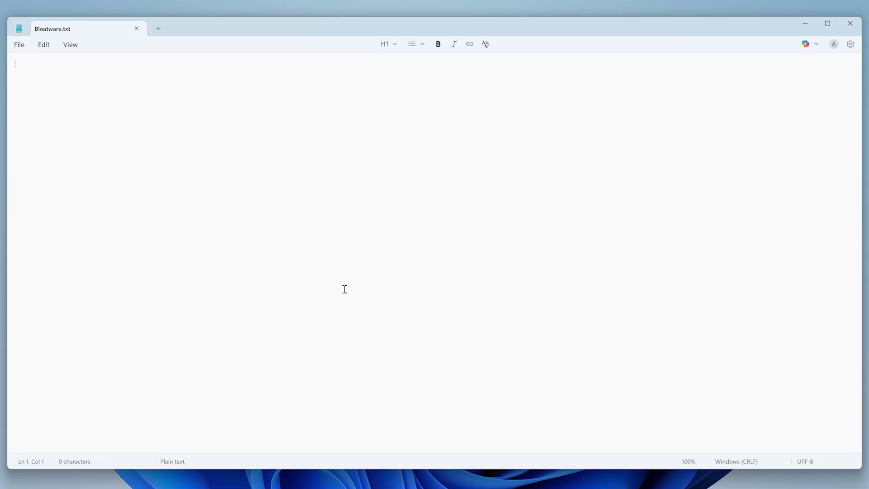
# - Open an administrator Windows Terminal, approving the UAC prompt
pyautogui.press('super+x')
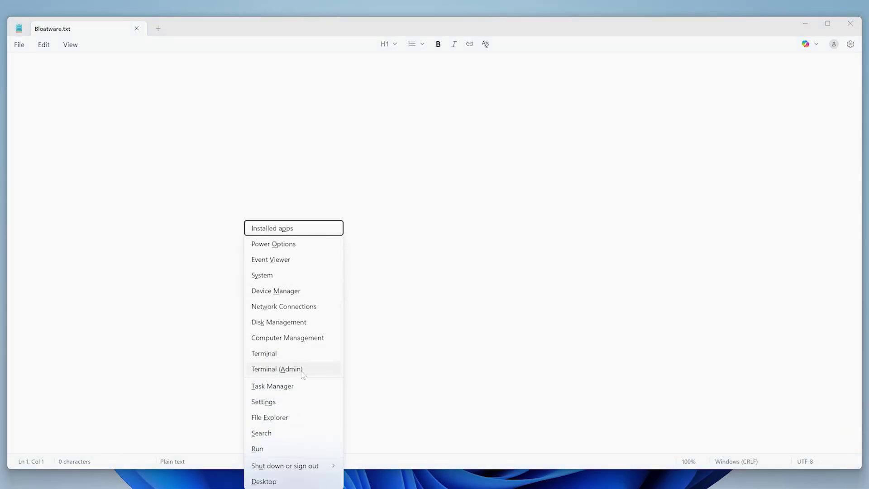
pyautogui.click(277, 369)
pyautogui.click(373, 335)
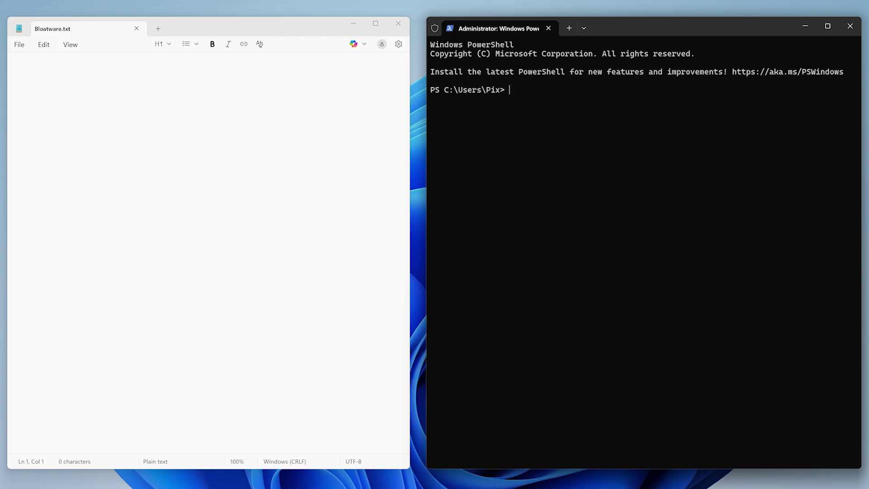
# - Run 'Get-AppxPackage | Select Name' and scroll through the listed package names
pyautogui.write('Get-AppxPackage | Select Name')
pyautogui.press('Return')
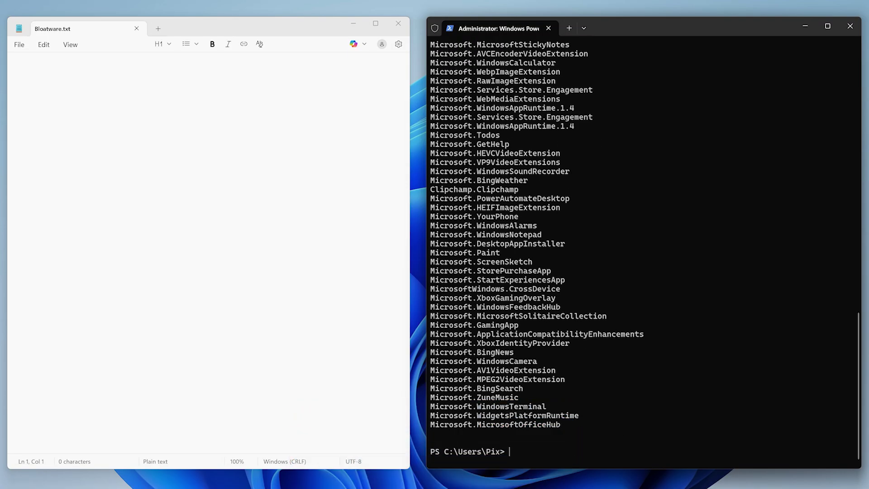
pyautogui.scroll(20, 652, 312)
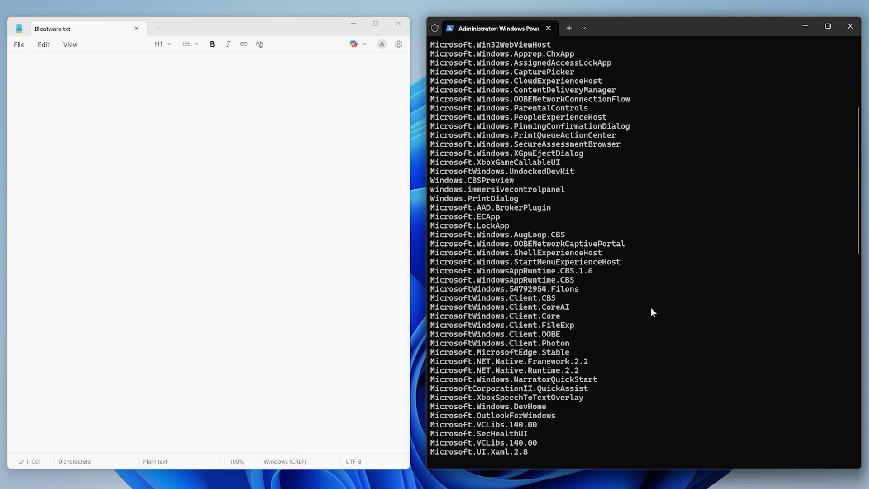
pyautogui.scroll(5, 651, 312)
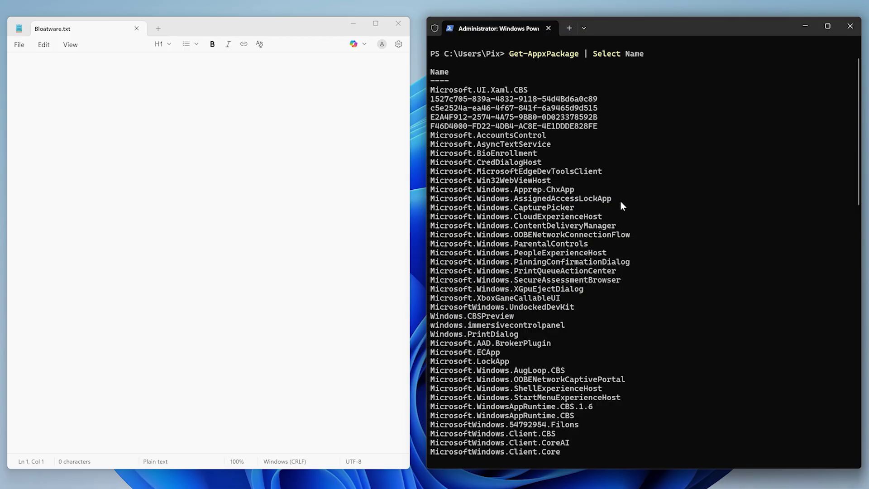
# - Copy Microsoft.XboxGameCallableUI, XboxSpeechToTextOverlay, Windows.DevHome and OutlookForWindows into Bloatware.txt
pyautogui.moveTo(560, 305); pyautogui.dragTo(428, 298)
pyautogui.hotkey('ctrl', 'c')
pyautogui.click(291, 171)
pyautogui.hotkey('ctrl', 'v')
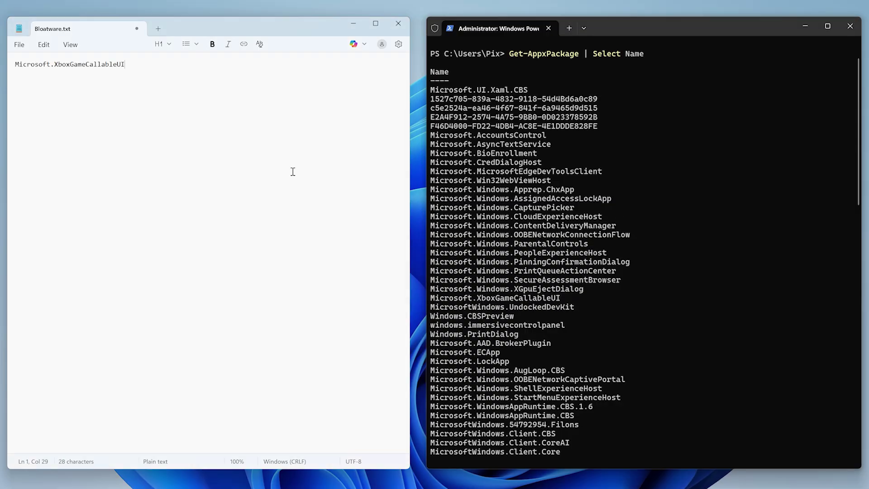
pyautogui.press('Return')
pyautogui.scroll(-8, 574, 297)
pyautogui.moveTo(581, 315); pyautogui.dragTo(429, 315)
pyautogui.hotkey('ctrl', 'c')
pyautogui.click(375, 272)
pyautogui.hotkey('ctrl', 'v')
pyautogui.press('Return')
pyautogui.moveTo(547, 325); pyautogui.dragTo(429, 325)
pyautogui.hotkey('ctrl', 'c')
pyautogui.click(237, 231)
pyautogui.hotkey('ctrl', 'v')
pyautogui.press('Return')
pyautogui.moveTo(547, 337); pyautogui.dragTo(425, 334)
pyautogui.hotkey('ctrl', 'c')
pyautogui.click(235, 209)
pyautogui.hotkey('ctrl', 'v')
# - Add Microsoft.SecHealthUI, MSTeams, Microsoft.Edge.GameAssist and Microsoft.Windows.Photos to the list
pyautogui.moveTo(528, 352); pyautogui.dragTo(404, 355)
pyautogui.hotkey('ctrl', 'c')
pyautogui.click(236, 218)
pyautogui.hotkey('ctrl', 'v')
pyautogui.press('Return')
pyautogui.scroll(-5, 578, 333)
pyautogui.moveTo(577, 331); pyautogui.dragTo(411, 328)
pyautogui.hotkey('ctrl', 'c')
pyautogui.click(199, 214)
pyautogui.hotkey('ctrl', 'v')
pyautogui.moveTo(542, 341); pyautogui.dragTo(429, 344)
pyautogui.hotkey('ctrl', 'c')
pyautogui.click(243, 215)
pyautogui.hotkey('ctrl', 'v')
pyautogui.press('Return')
pyautogui.moveTo(542, 349); pyautogui.dragTo(430, 352)
pyautogui.hotkey('ctrl', 'c')
pyautogui.click(262, 254)
pyautogui.hotkey('ctrl', 'v')
pyautogui.press('Return')
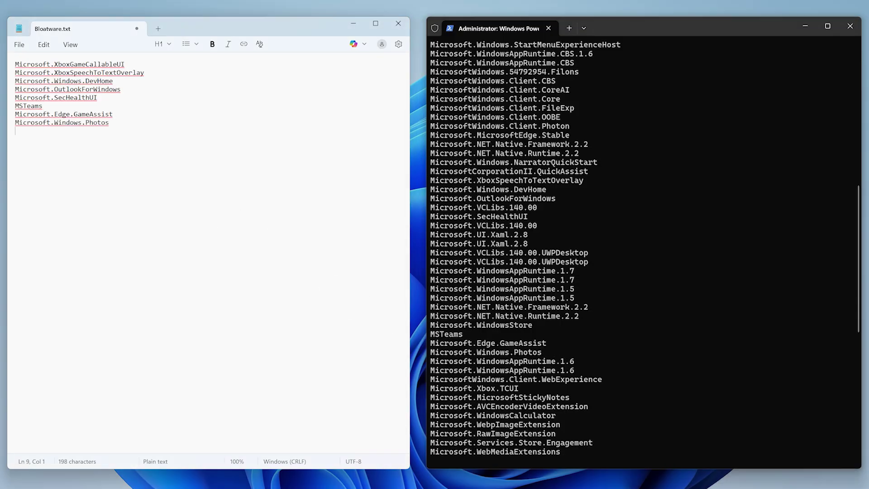
# - Add Microsoft.Xbox.TCUI, Microsoft.Todos, Microsoft.GetHelp and Microsoft.BingWeather to the list
pyautogui.scroll(-2, 644, 323)
pyautogui.moveTo(518, 337); pyautogui.dragTo(429, 336)
pyautogui.hotkey('ctrl', 'c')
pyautogui.click(194, 197)
pyautogui.hotkey('ctrl', 'v')
pyautogui.press('Return')
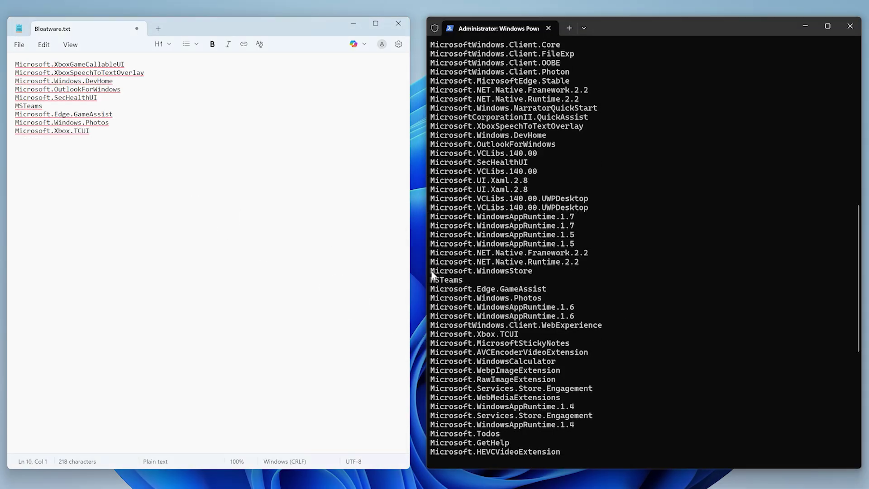
pyautogui.scroll(-1, 475, 293)
pyautogui.scroll(-2, 596, 333)
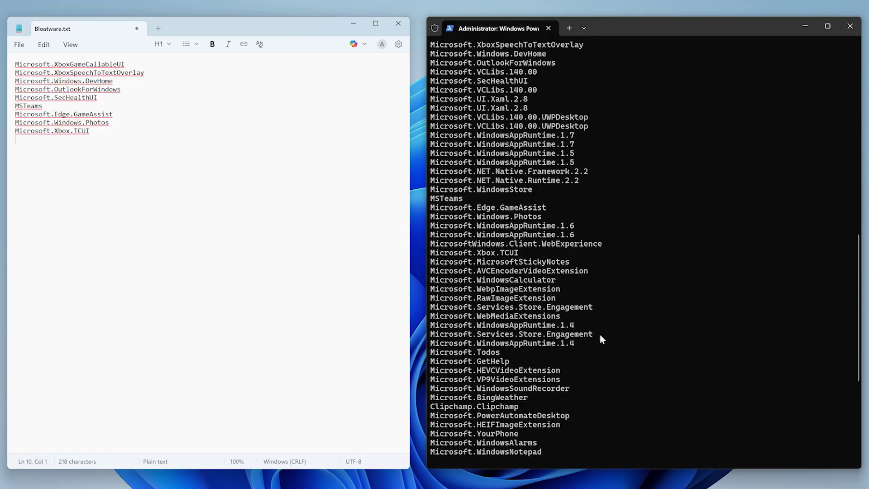
pyautogui.scroll(-1, 599, 335)
pyautogui.moveTo(502, 324); pyautogui.dragTo(429, 325)
pyautogui.hotkey('ctrl', 'c')
pyautogui.click(406, 314)
pyautogui.hotkey('ctrl', 'v')
pyautogui.press('Return')
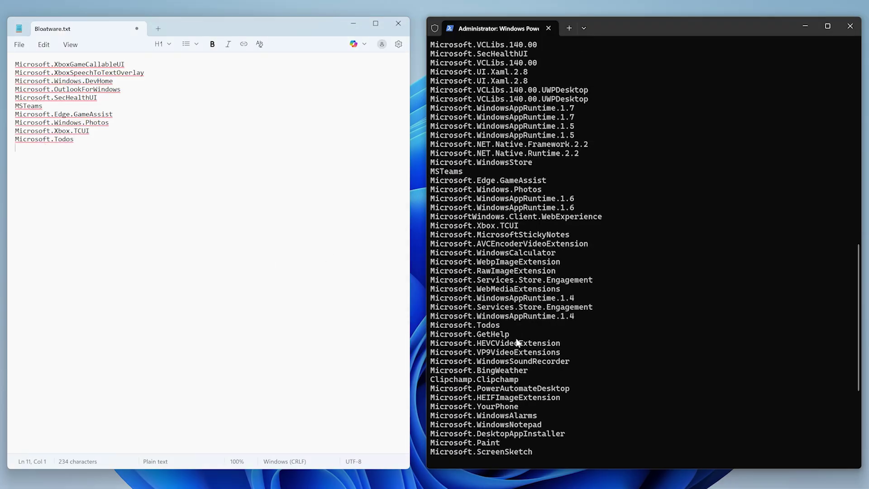
pyautogui.moveTo(516, 339); pyautogui.dragTo(423, 335)
pyautogui.hotkey('ctrl', 'c')
pyautogui.click(248, 243)
pyautogui.hotkey('ctrl', 'v')
pyautogui.press('Return')
pyautogui.scroll(-2, 587, 325)
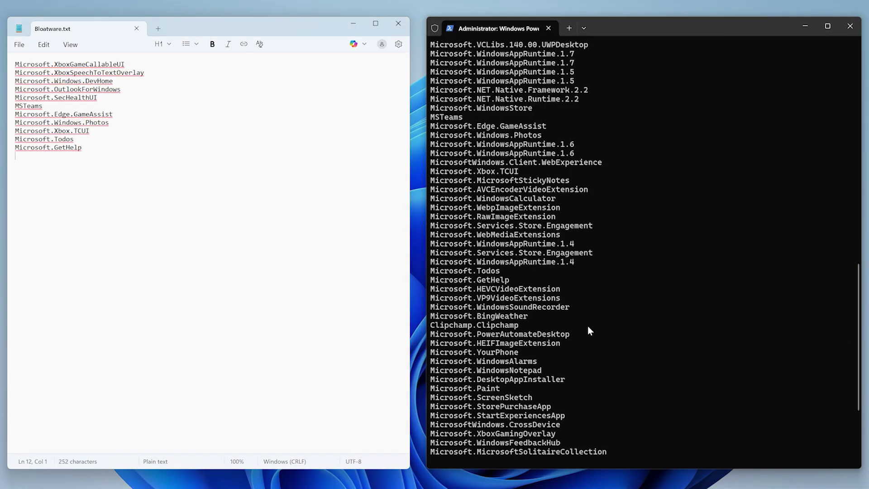
pyautogui.moveTo(534, 317); pyautogui.dragTo(419, 316)
pyautogui.hotkey('ctrl', 'c')
pyautogui.click(115, 223)
pyautogui.hotkey('ctrl', 'v')
pyautogui.press('Return')
# - Add Clipchamp.Clipchamp, Microsoft.YourPhone, Microsoft.ScreenSketch and Microsoft.XboxGamingOverlay to the list
pyautogui.moveTo(519, 327); pyautogui.dragTo(379, 326)
pyautogui.hotkey('ctrl', 'c')
pyautogui.click(165, 265)
pyautogui.hotkey('ctrl', 'v')
pyautogui.press('Return')
pyautogui.moveTo(524, 352); pyautogui.dragTo(409, 348)
pyautogui.hotkey('ctrl', 'c')
pyautogui.click(237, 283)
pyautogui.hotkey('ctrl', 'v')
pyautogui.press('Return')
pyautogui.scroll(-3, 548, 351)
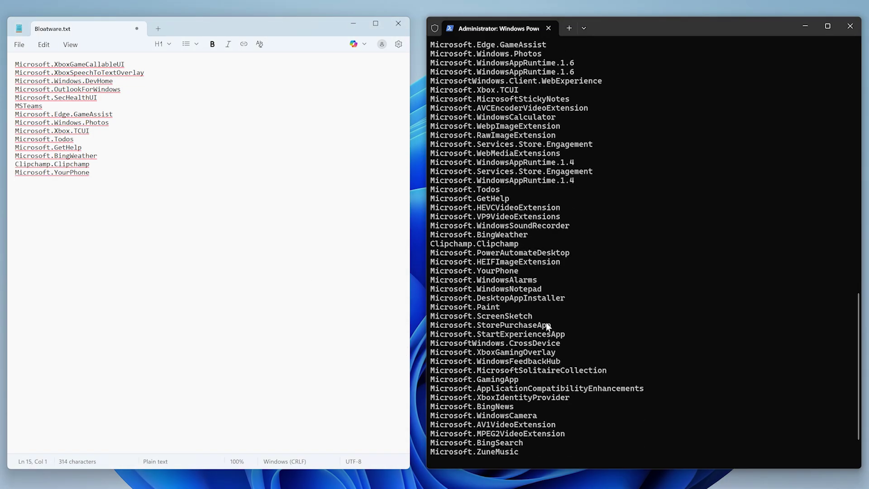
pyautogui.moveTo(534, 317); pyautogui.dragTo(411, 312)
pyautogui.hotkey('ctrl', 'c')
pyautogui.click(209, 277)
pyautogui.hotkey('ctrl', 'v')
pyautogui.press('Return')
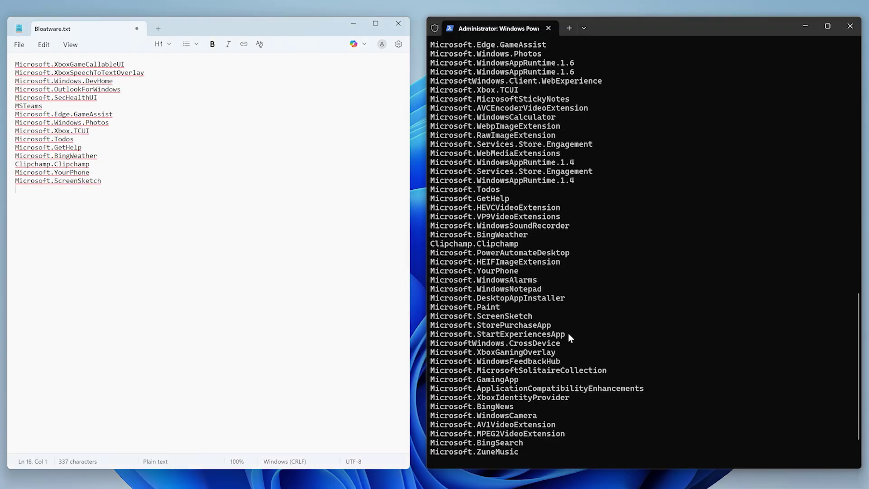
pyautogui.moveTo(559, 353); pyautogui.dragTo(443, 349)
pyautogui.hotkey('ctrl', 'c')
pyautogui.click(192, 292)
pyautogui.hotkey('ctrl', 'v')
pyautogui.press('Return')
# - Add Microsoft.GamingApp, Microsoft.XboxIdentityProvider, Microsoft.BingNews and Microsoft.WindowsCamera to the list
pyautogui.scroll(-1, 519, 352)
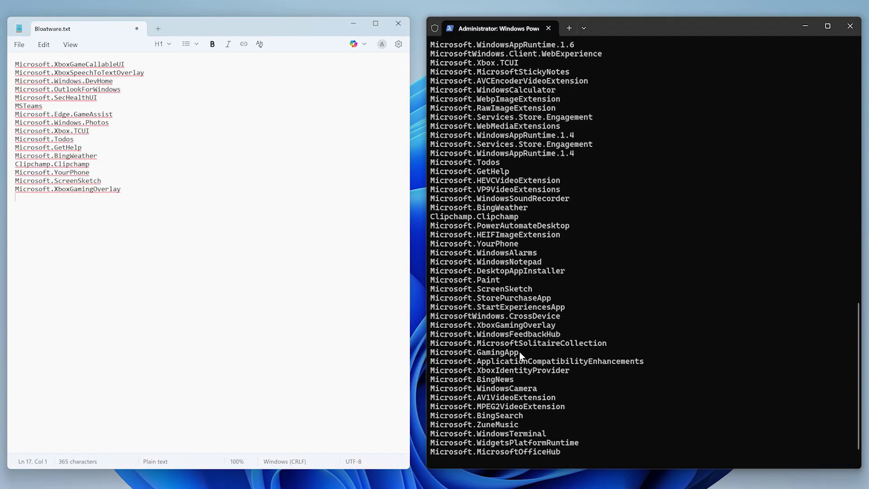
pyautogui.moveTo(520, 352); pyautogui.dragTo(431, 351)
pyautogui.hotkey('ctrl', 'c')
pyautogui.click(209, 324)
pyautogui.hotkey('ctrl', 'v')
pyautogui.press('Return')
pyautogui.moveTo(571, 370); pyautogui.dragTo(431, 369)
pyautogui.click(181, 319)
pyautogui.hotkey('ctrl', 'v')
pyautogui.press('Return')
pyautogui.scroll(-1, 545, 363)
pyautogui.moveTo(513, 352); pyautogui.dragTo(431, 352)
pyautogui.hotkey('ctrl', 'c')
pyautogui.click(274, 310)
pyautogui.hotkey('ctrl', 'v')
pyautogui.press('Return')
pyautogui.moveTo(539, 360); pyautogui.dragTo(430, 360)
pyautogui.hotkey('ctrl', 'c')
pyautogui.click(287, 303)
pyautogui.hotkey('ctrl', 'v')
pyautogui.press('Return')
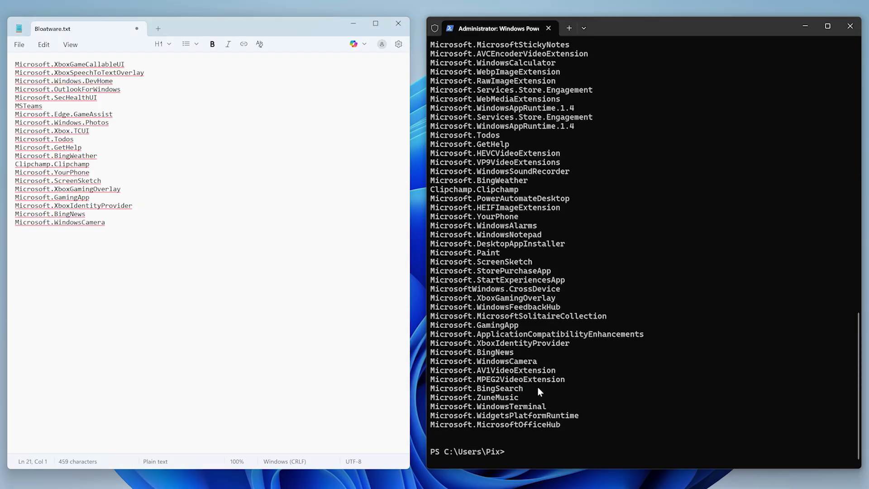
# - Add Microsoft.BingSearch, ZuneMusic, MicrosoftOfficeHub and WidgetsPlatformRuntime to finish the list
pyautogui.moveTo(537, 388); pyautogui.dragTo(431, 389)
pyautogui.hotkey('ctrl', 'c')
pyautogui.click(281, 312)
pyautogui.hotkey('ctrl', 'v')
pyautogui.press('Return')
pyautogui.moveTo(514, 397); pyautogui.dragTo(431, 397)
pyautogui.hotkey('ctrl', 'c')
pyautogui.click(110, 308)
pyautogui.hotkey('ctrl', 'v')
pyautogui.press('Return')
pyautogui.moveTo(561, 425); pyautogui.dragTo(431, 425)
pyautogui.hotkey('ctrl', 'c')
pyautogui.click(128, 338)
pyautogui.hotkey('ctrl', 'v')
pyautogui.press('Return')
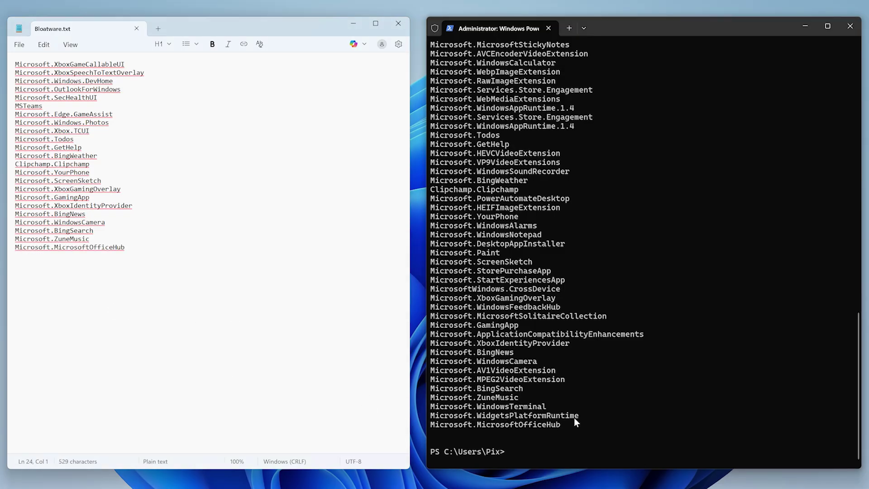
pyautogui.moveTo(574, 418); pyautogui.dragTo(431, 416)
pyautogui.hotkey('ctrl', 'c')
pyautogui.click(172, 363)
pyautogui.hotkey('ctrl', 'v')
pyautogui.press('Return')
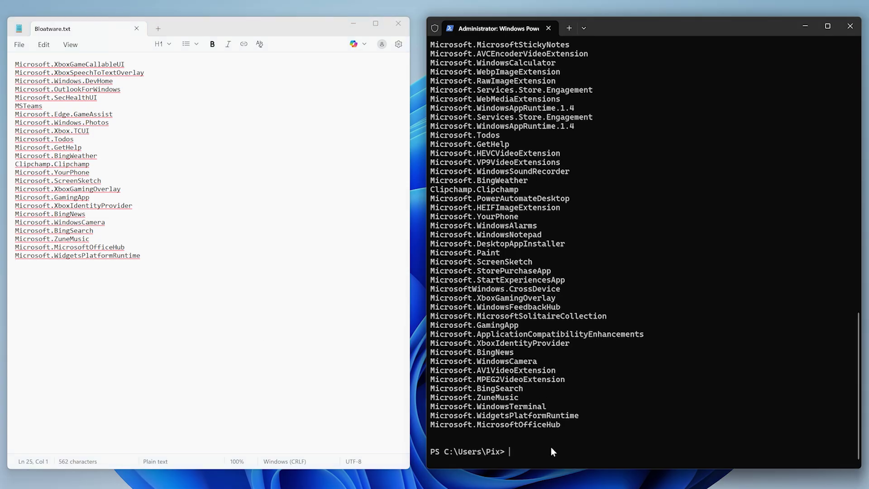
# - Change into Documents and then its script subfolder, listing the files in each
pyautogui.write('cd Docu')
pyautogui.press('Tab')
pyautogui.press('Return')
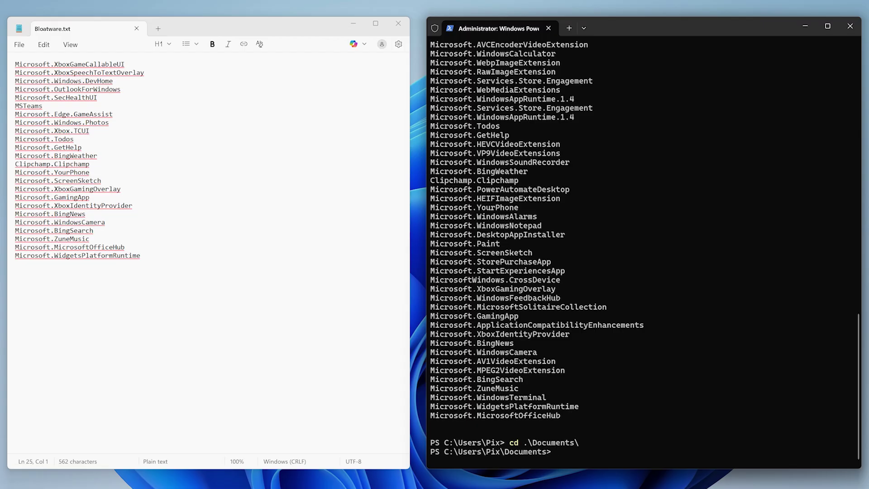
pyautogui.write('ls')
pyautogui.press('Return')
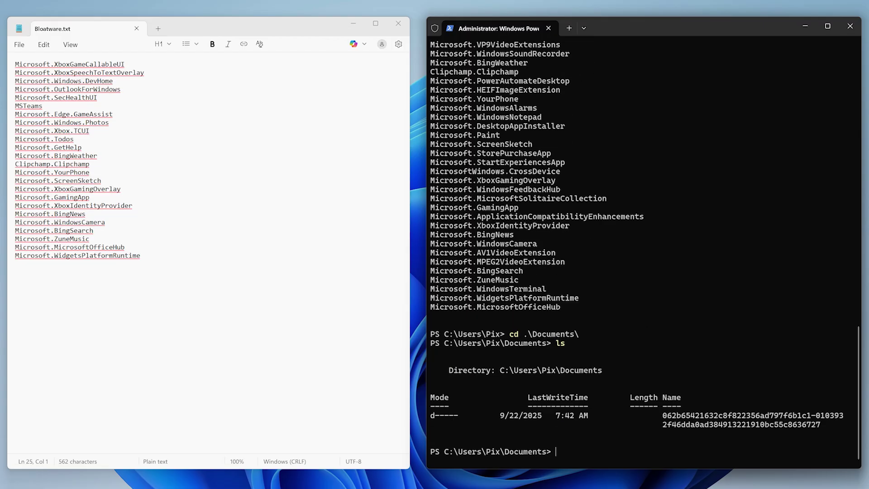
pyautogui.write('cd')
pyautogui.press('Tab')
pyautogui.press('Return')
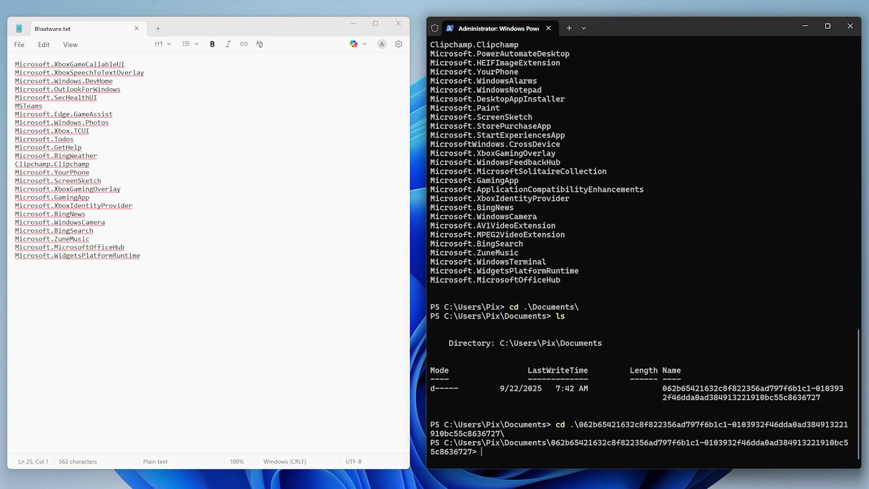
pyautogui.hotkey('ctrl', 'l')
pyautogui.write('ls')
pyautogui.press('Return')
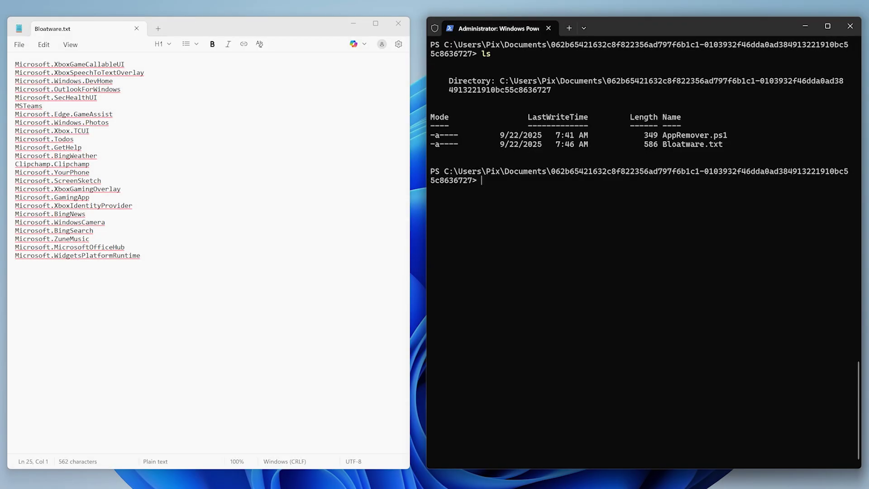
# - Set the execution policy to Unrestricted for CurrentUser and start .\AppRemover.ps1, answering R
pyautogui.hotkey('ctrl', 'v')
pyautogui.press('Return')
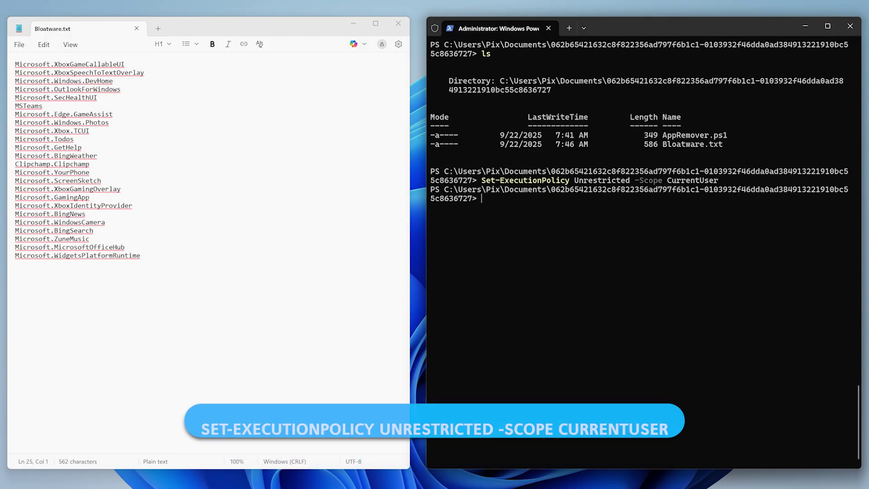
pyautogui.write('.\\AppRemover.ps1')
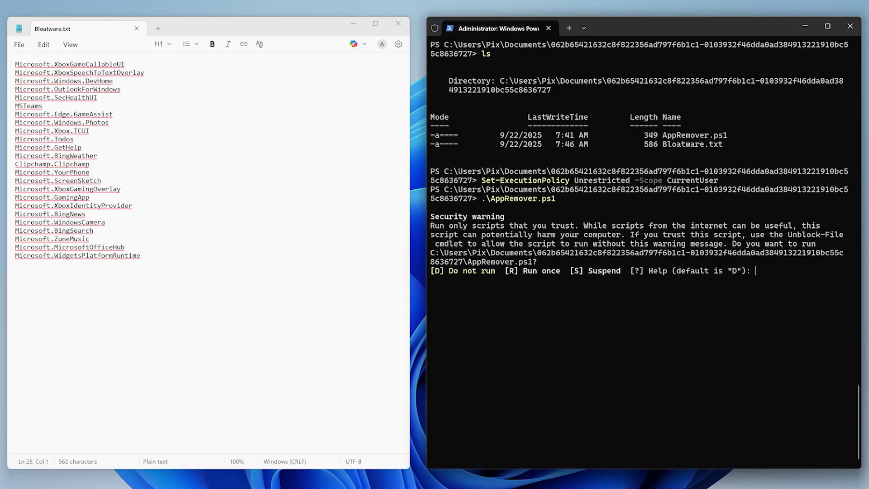
pyautogui.write('R')
# - Let AppRemover.ps1 run once, then uninstall LinkedIn from the Start menu
pyautogui.press('Return')
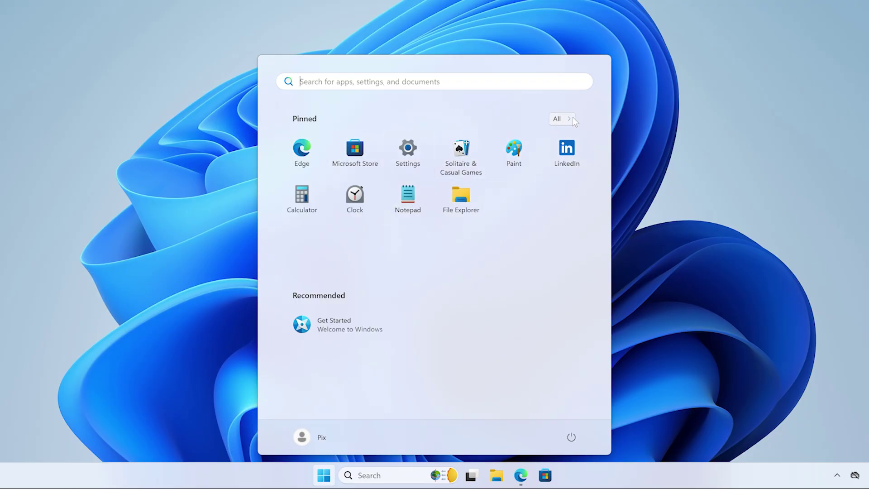
pyautogui.rightClick(567, 149)
pyautogui.click(607, 247)
pyautogui.click(388, 293)
# - Uninstall Solitaire & Casual Games and show the All apps list
pyautogui.rightClick(469, 159)
pyautogui.click(503, 292)
pyautogui.click(422, 293)
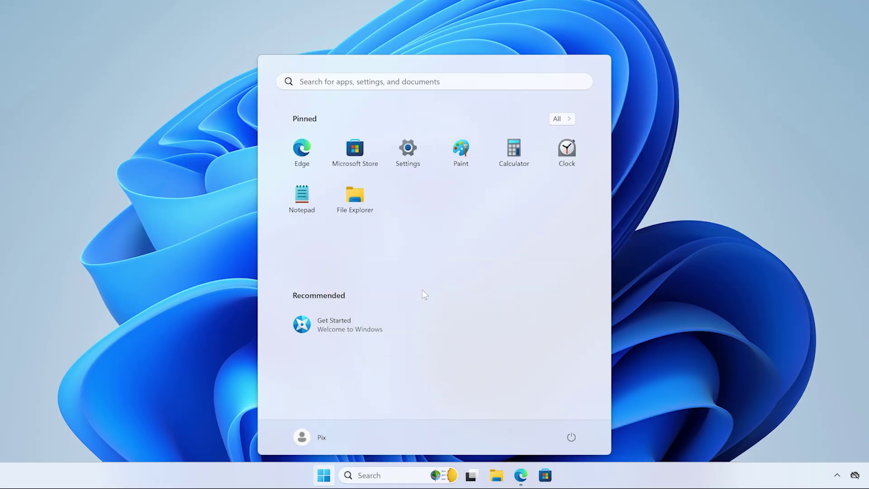
pyautogui.click(562, 119)
# - Copy the stable-branch winutil launch command from GitHub and launch Terminal (Admin)
pyautogui.scroll(-10, 592, 194)
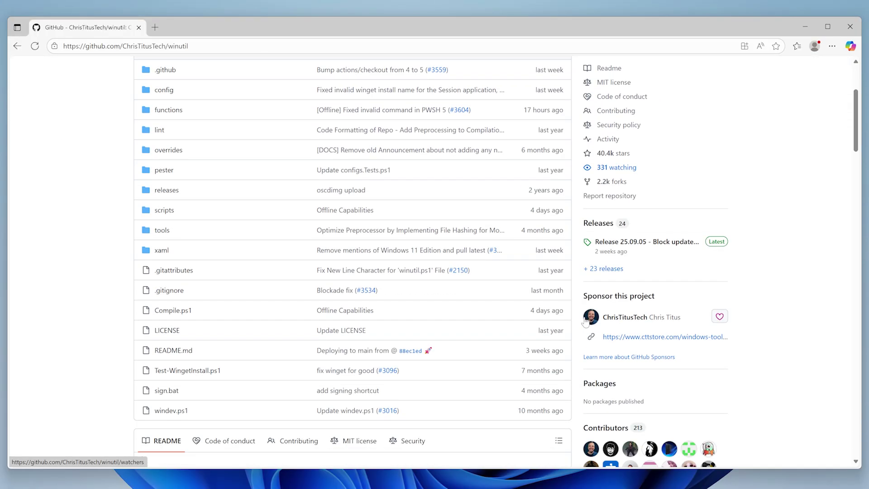
pyautogui.scroll(-8, 586, 322)
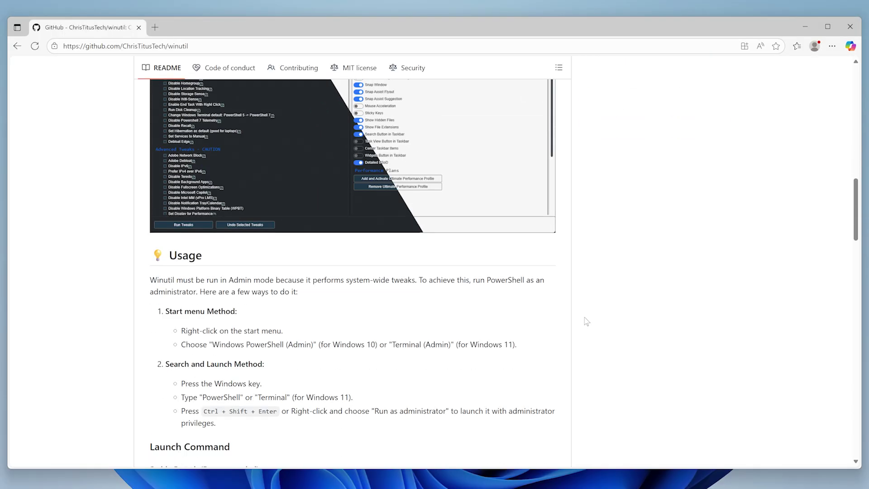
pyautogui.scroll(-3, 585, 320)
pyautogui.click(542, 351)
pyautogui.press('super+x')
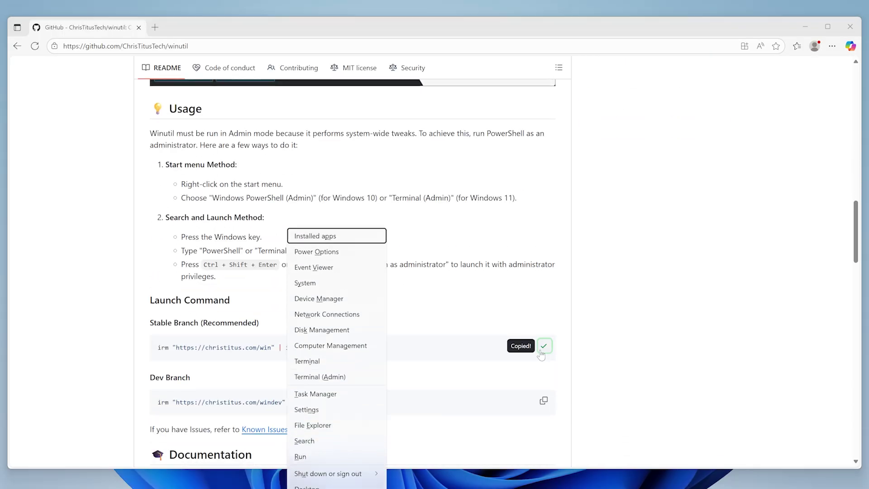
pyautogui.click(354, 369)
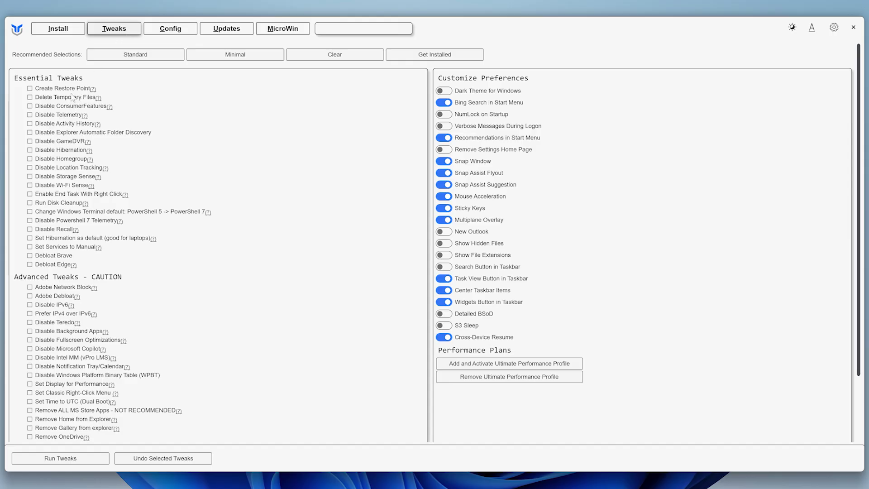
# - Tick Delete Temporary Files, ConsumerFeatures, Telemetry, Activity History, Folder Discovery, GameDVR and Hibernation tweaks
pyautogui.click(31, 97)
pyautogui.click(38, 106)
pyautogui.click(58, 115)
pyautogui.click(79, 125)
pyautogui.click(79, 132)
pyautogui.click(78, 142)
pyautogui.moveTo(79, 153)
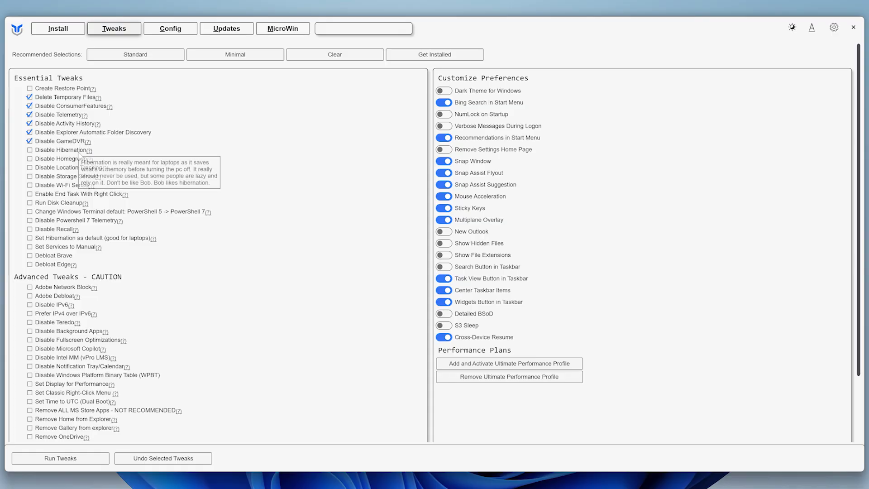
pyautogui.click(77, 151)
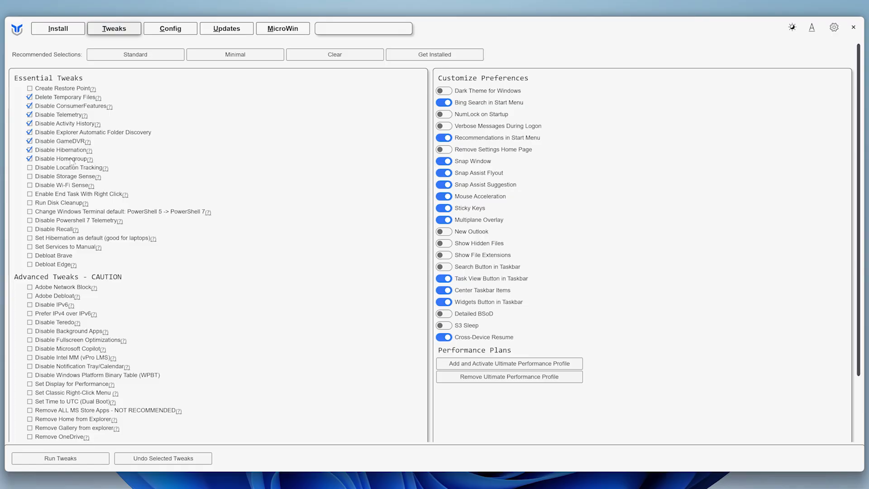
# - Tick Location Tracking, Storage Sense, Wi-Fi Sense, End Task, PowerShell 7, Recall, Services Manual, Debloat Brave and Edge
pyautogui.click(81, 168)
pyautogui.click(83, 177)
pyautogui.click(78, 186)
pyautogui.click(74, 194)
pyautogui.click(91, 212)
pyautogui.click(107, 220)
pyautogui.click(105, 246)
pyautogui.click(62, 229)
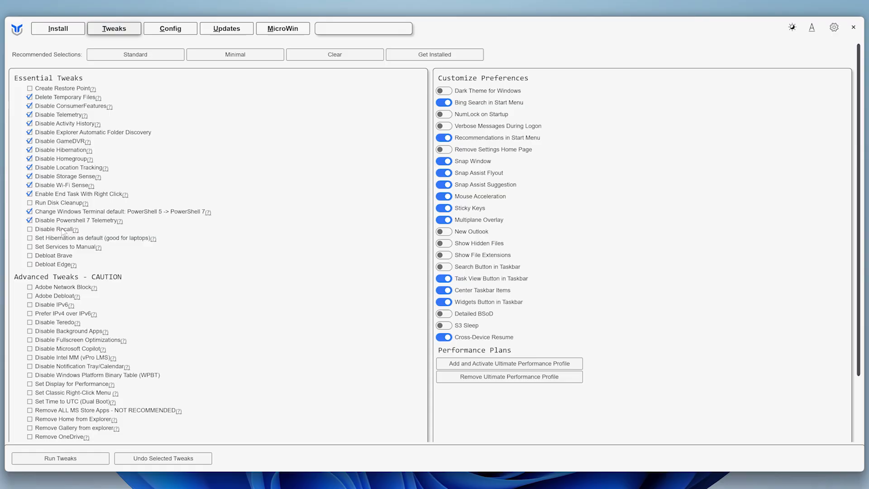
pyautogui.click(59, 257)
pyautogui.click(54, 266)
# - Tick Disable IPv6, Prefer IPv4, Teredo, Background Apps, Fullscreen Optimizations, Copilot, Intel MM and WPBT
pyautogui.scroll(-3, 143, 281)
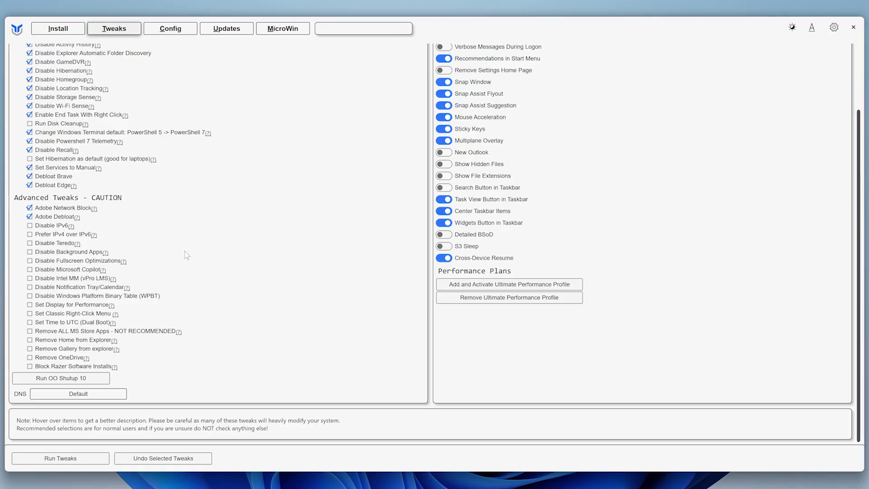
pyautogui.click(60, 227)
pyautogui.click(68, 235)
pyautogui.click(67, 245)
pyautogui.click(68, 253)
pyautogui.click(72, 262)
pyautogui.click(75, 269)
pyautogui.click(74, 279)
pyautogui.click(76, 297)
# - Tick Classic Right-Click Menu, remove Home, Gallery and OneDrive, block Razer installs, then run tweaks
pyautogui.click(89, 313)
pyautogui.click(81, 339)
pyautogui.click(78, 350)
pyautogui.click(78, 358)
pyautogui.click(78, 367)
pyautogui.click(86, 455)
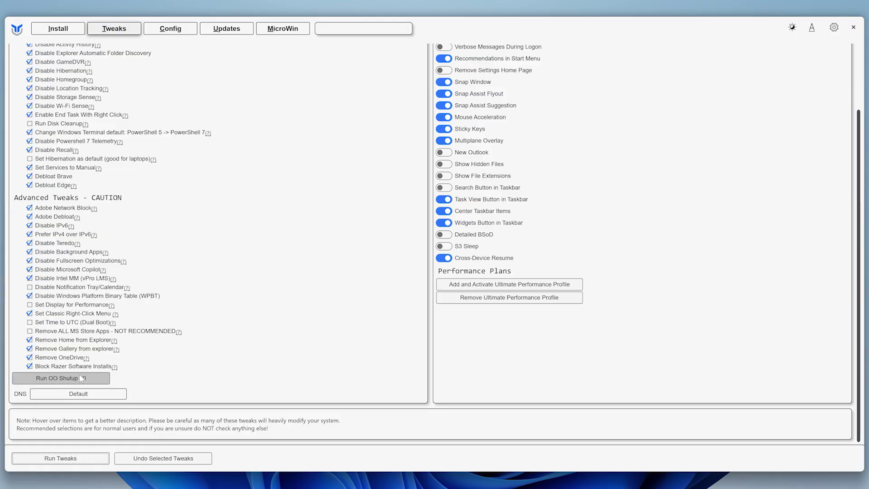
# - Launch O&O ShutUp10++ and apply only the recommended settings, skipping the restore point
pyautogui.click(79, 376)
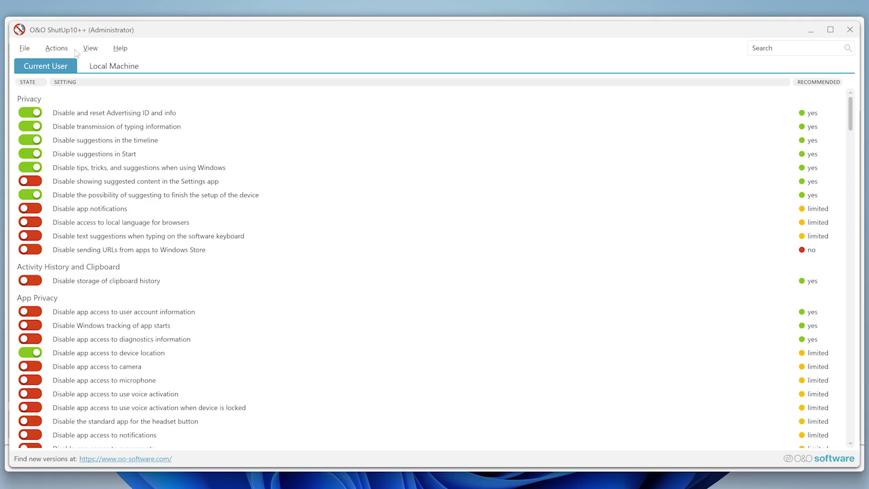
pyautogui.click(57, 48)
pyautogui.click(52, 62)
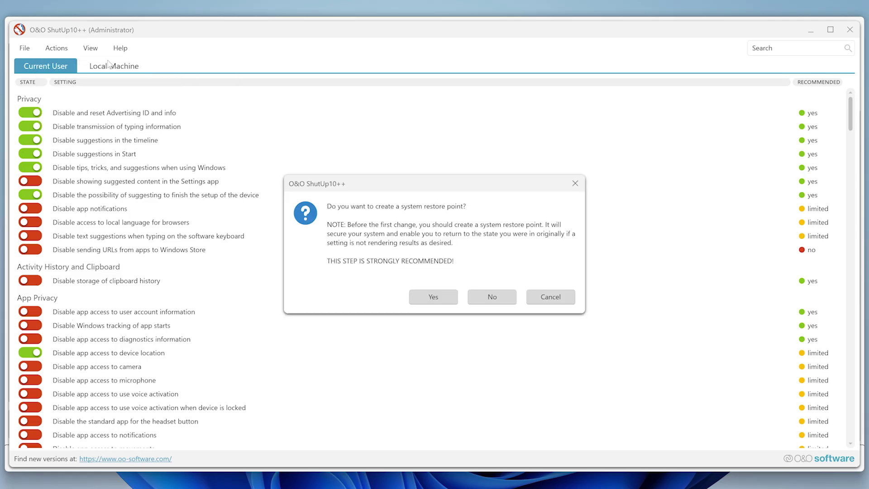
pyautogui.click(482, 297)
pyautogui.click(494, 275)
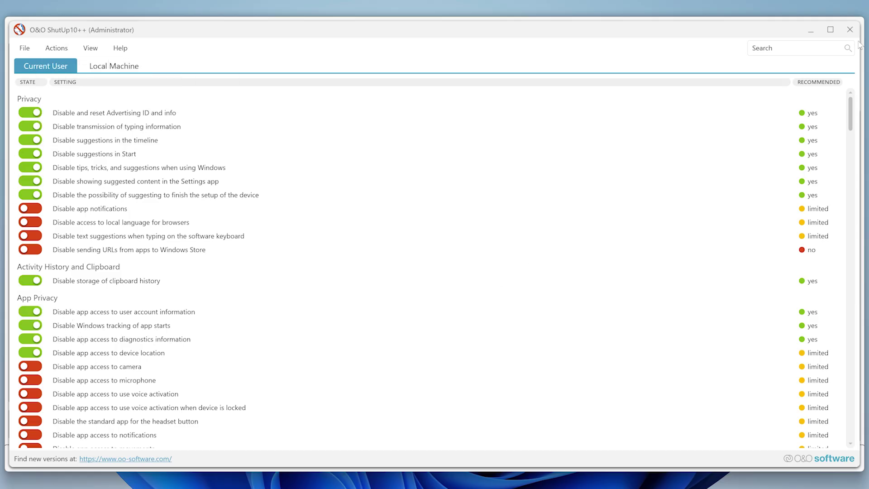
# - Close ShutUp10++ without rebooting and leave WinUtil's DNS provider at Default
pyautogui.click(848, 31)
pyautogui.click(517, 296)
pyautogui.click(518, 304)
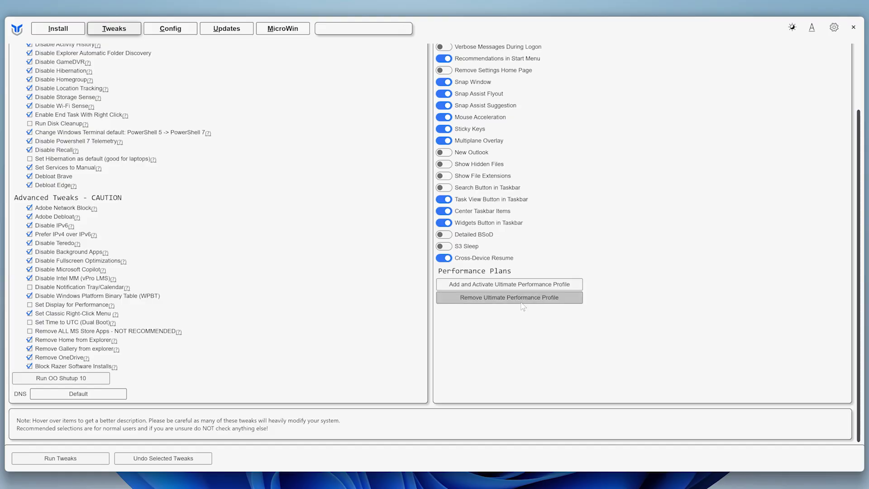
pyautogui.click(119, 394)
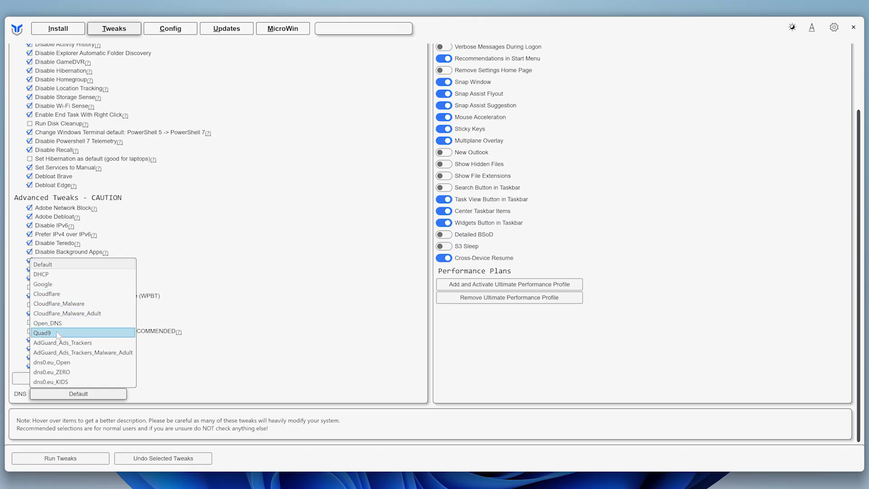
pyautogui.click(177, 400)
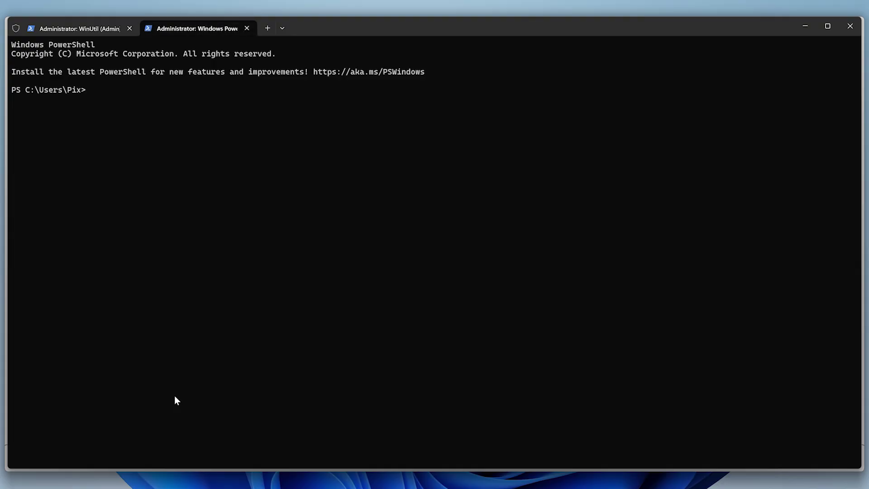
# - Ping 8.8.8.8 and 1.1.1.1, highlighting the 25 ms reply time for comparison
pyautogui.write('ping 8.8.8.8')
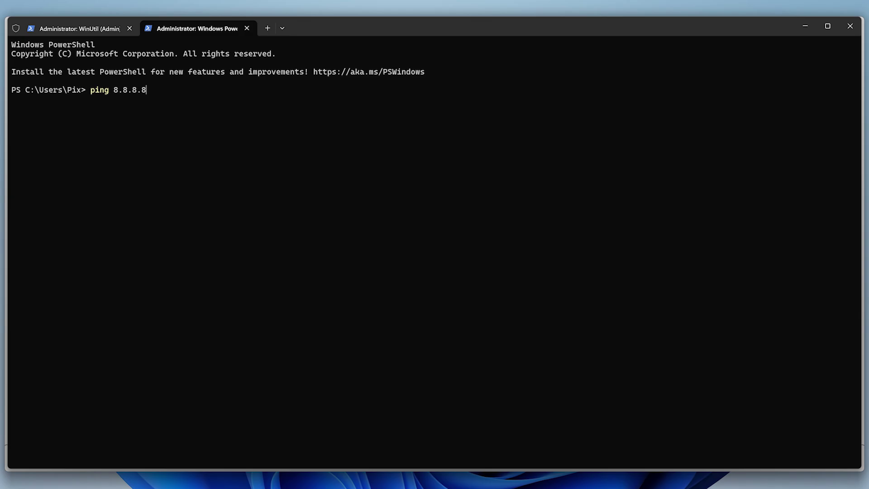
pyautogui.press('Return')
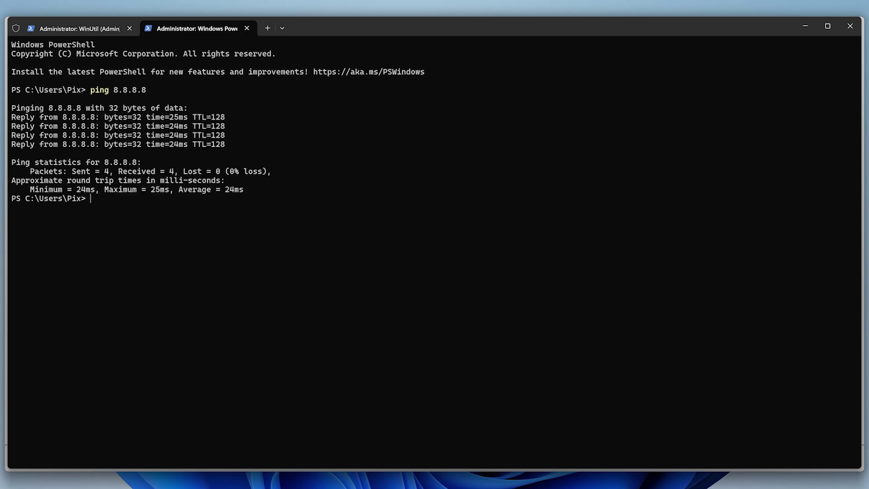
pyautogui.write('ping 1.1.1.1')
pyautogui.press('Return')
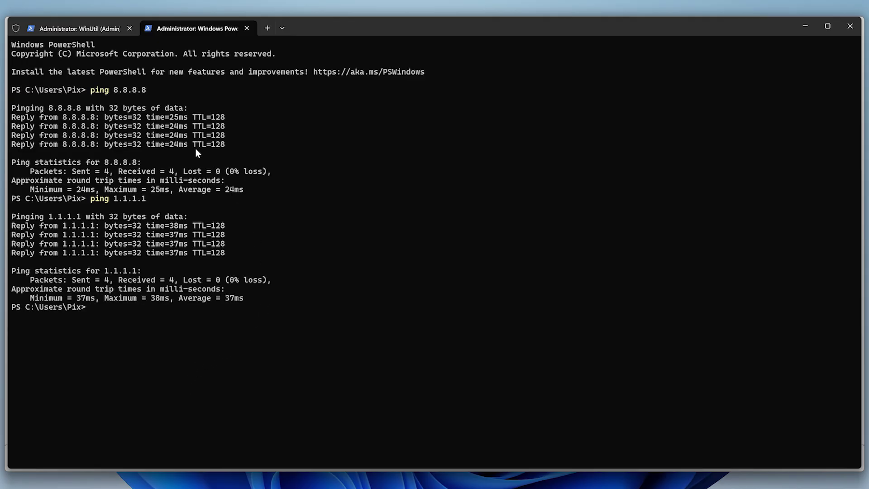
pyautogui.moveTo(165, 117); pyautogui.dragTo(196, 118)
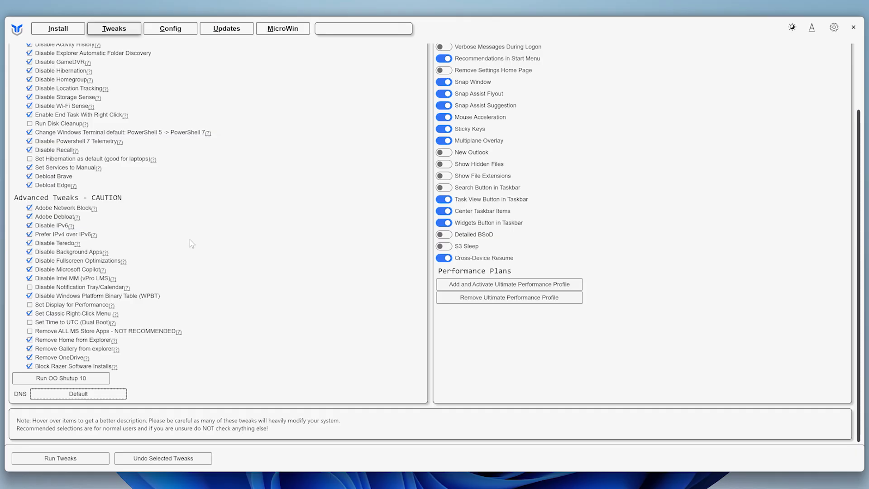
# - Set DNS to Google, turn on Dark Theme and NumLock, and turn off Bing Search and Start recommendations
pyautogui.click(110, 393)
pyautogui.click(89, 288)
pyautogui.scroll(3, 473, 359)
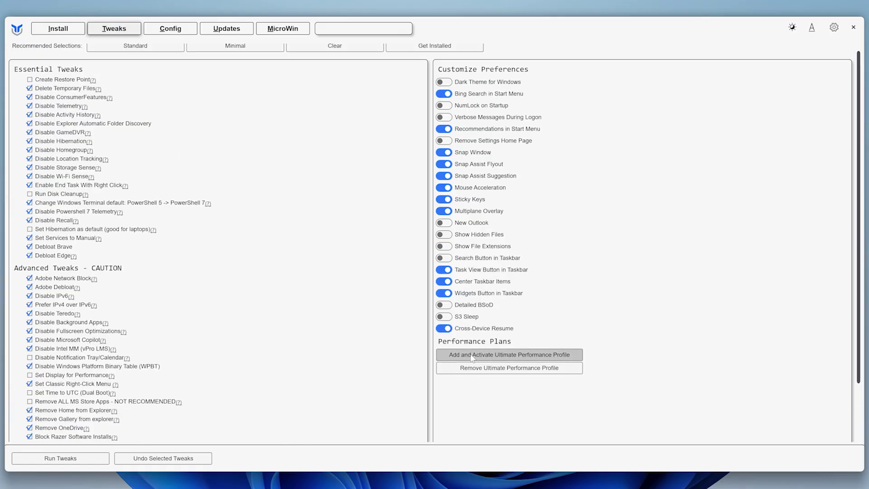
pyautogui.click(448, 85)
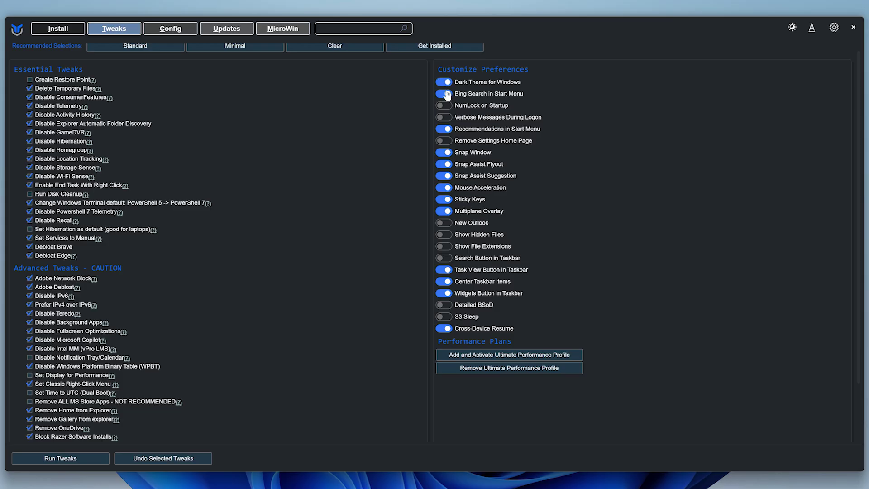
pyautogui.click(445, 94)
pyautogui.click(442, 106)
pyautogui.click(446, 129)
# - Disable mouse acceleration, Sticky Keys, Multiplane Overlay, Task View, Widgets, Cross-Device Resume; enable file extensions, Detailed BSoD
pyautogui.click(444, 189)
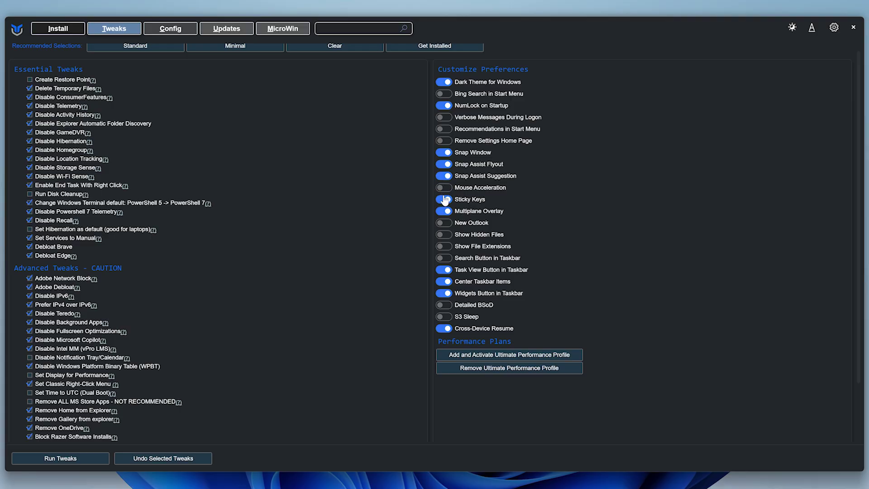
pyautogui.click(446, 200)
pyautogui.click(447, 211)
pyautogui.click(443, 246)
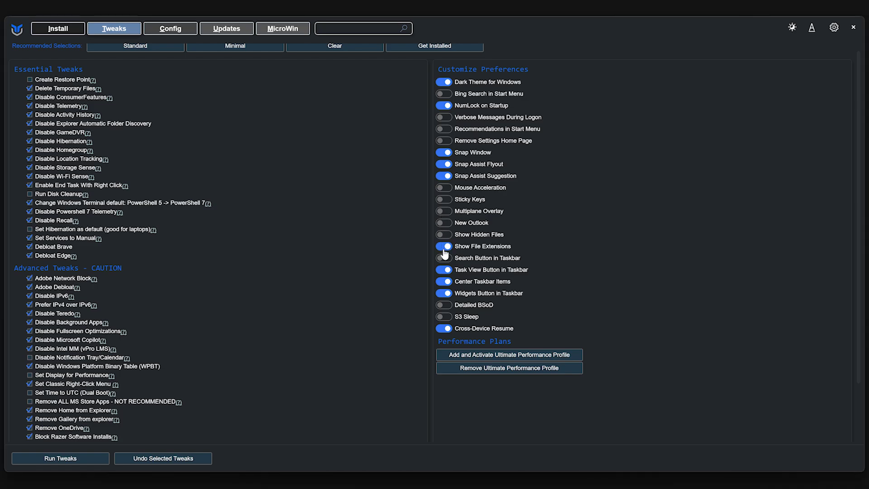
pyautogui.click(443, 271)
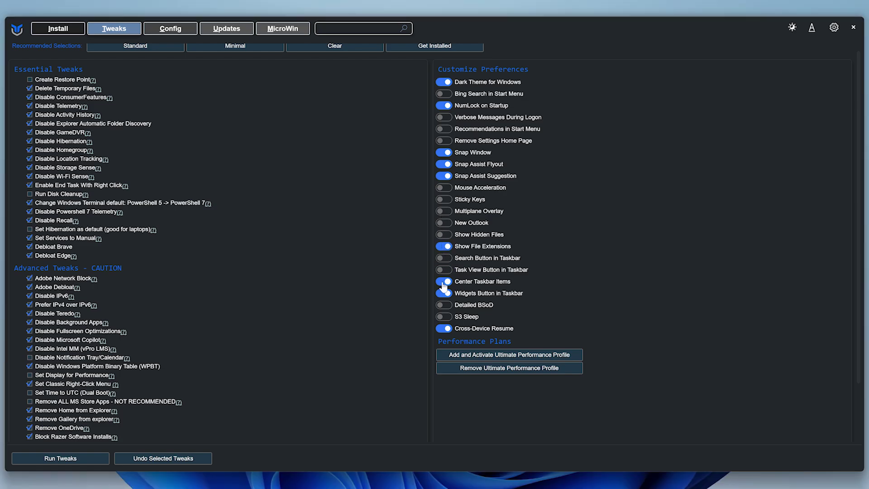
pyautogui.click(446, 294)
pyautogui.click(447, 312)
pyautogui.click(445, 329)
# - Load the Security Settings preset on WinUtil's Updates page, delaying feature updates by 2 years
pyautogui.click(226, 29)
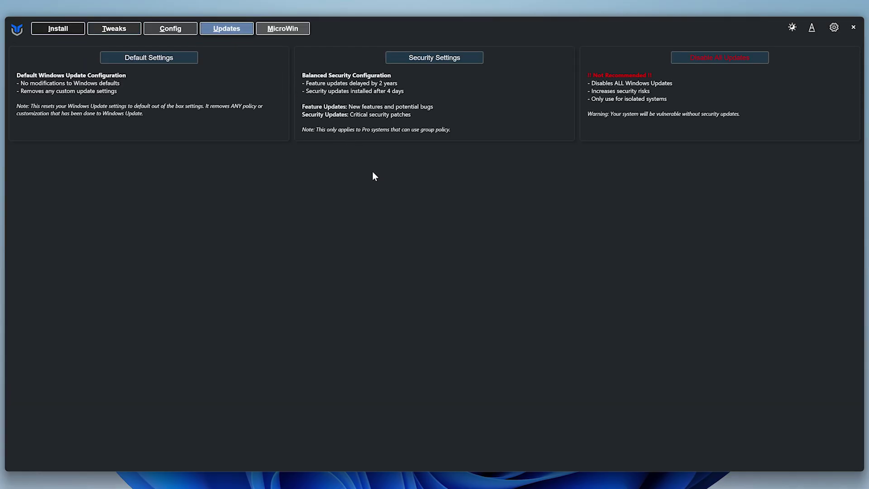
pyautogui.click(438, 63)
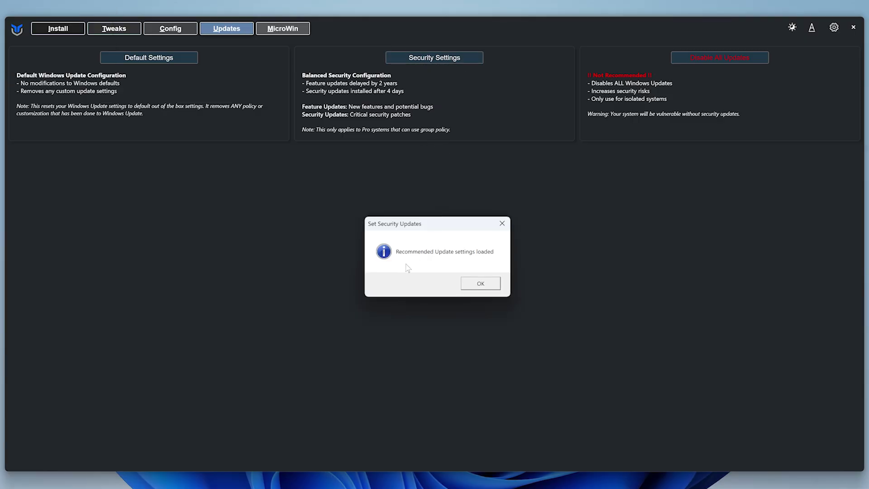
pyautogui.click(487, 285)
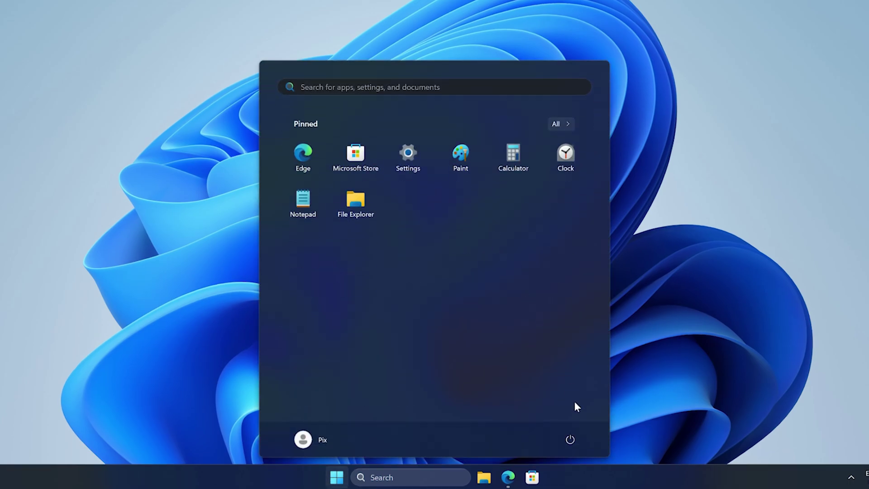
# - Restart Windows from the Start menu's power options
pyautogui.click(571, 438)
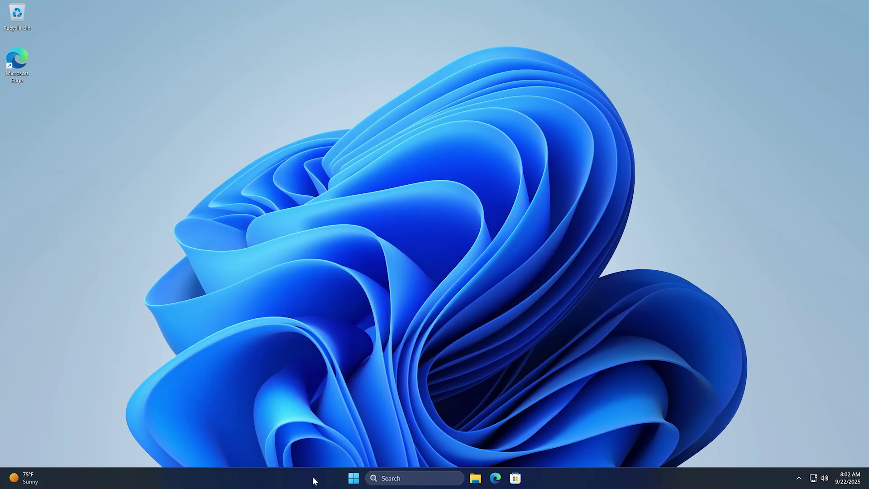
# - In taskbar settings, switch Widgets off and set Search to Hide
pyautogui.rightClick(313, 477)
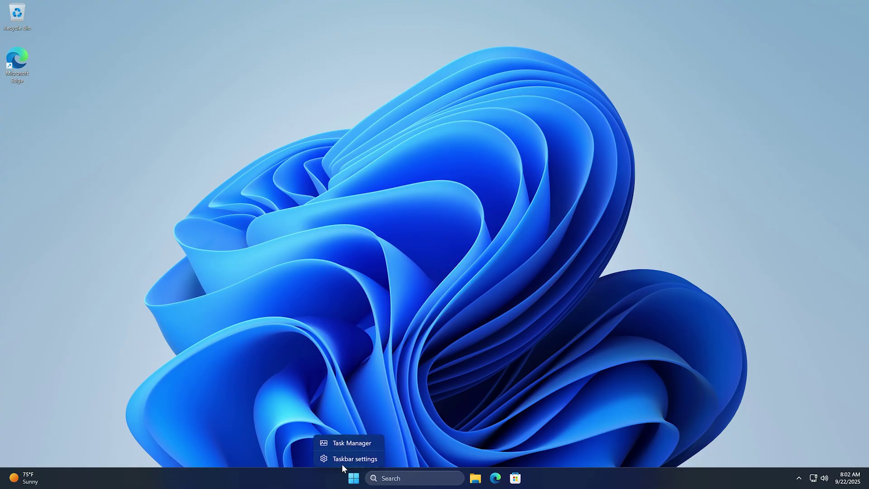
pyautogui.click(348, 460)
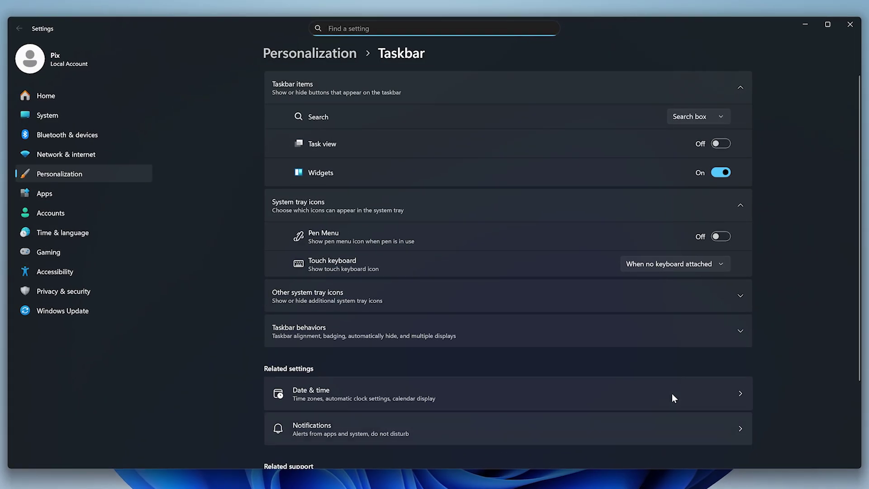
pyautogui.click(721, 172)
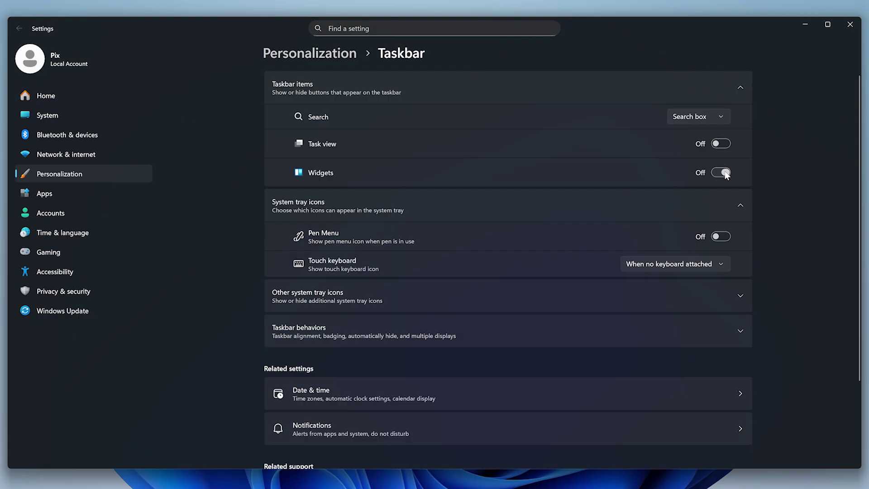
pyautogui.click(709, 119)
pyautogui.click(688, 62)
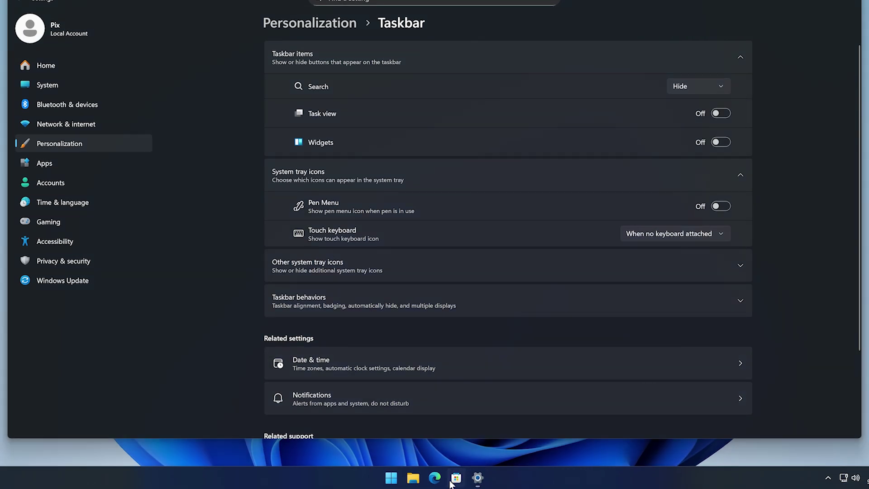
# - Unpin Microsoft Store and Edge from the taskbar and close Settings
pyautogui.rightClick(457, 477)
pyautogui.click(451, 451)
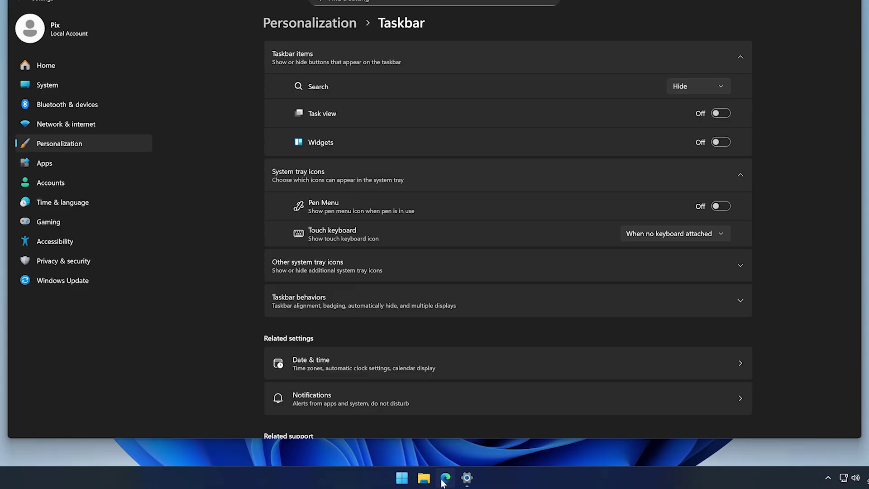
pyautogui.rightClick(446, 476)
pyautogui.click(451, 451)
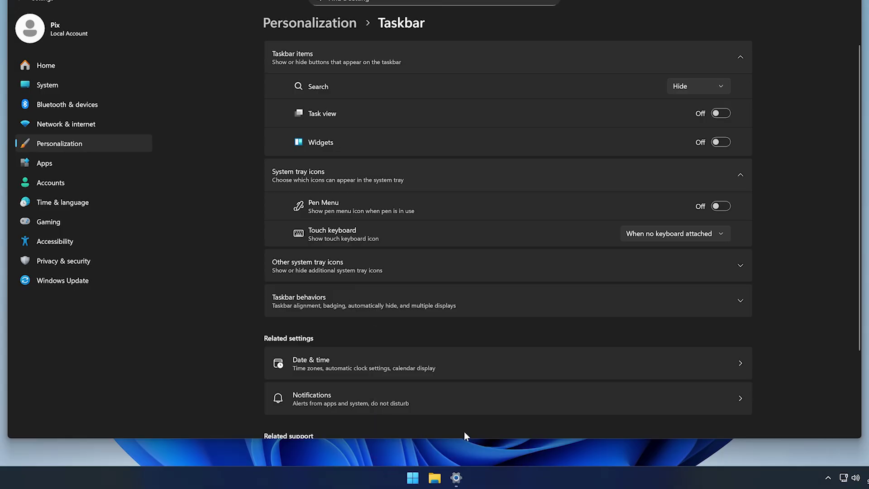
pyautogui.hotkey('alt', 'F4')
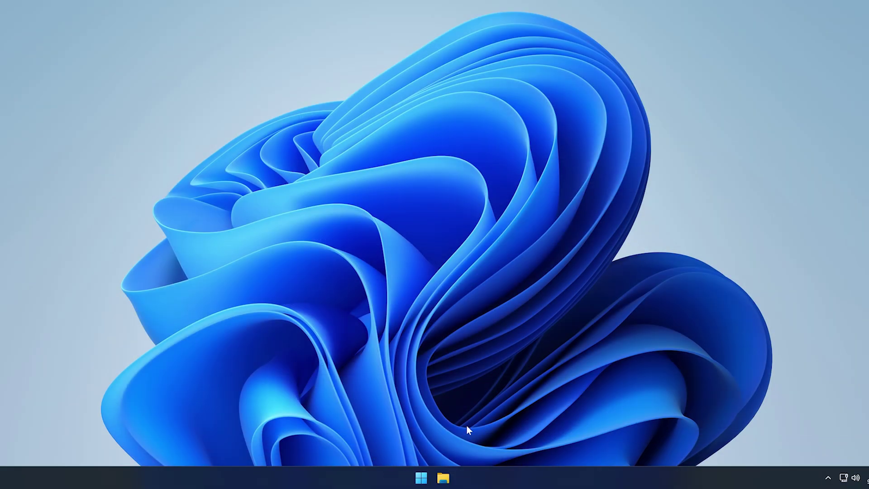
pyautogui.hotkey('ctrl', 'shift', 'Escape')
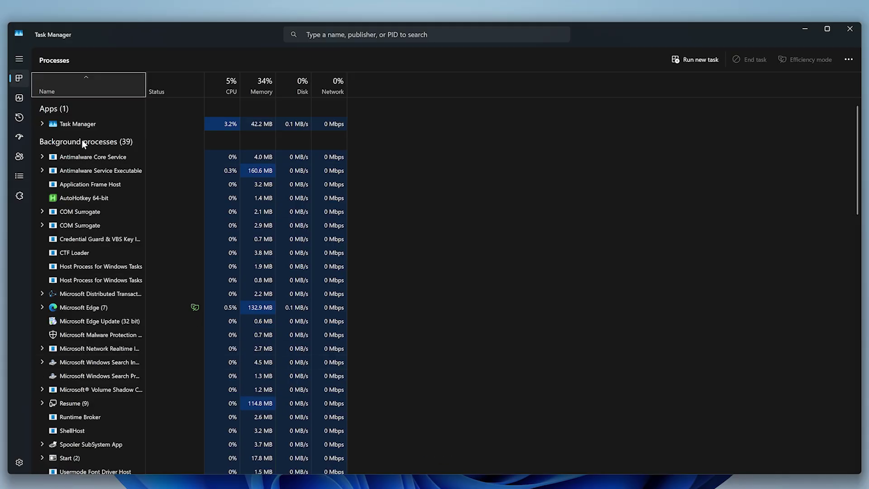
pyautogui.click(19, 98)
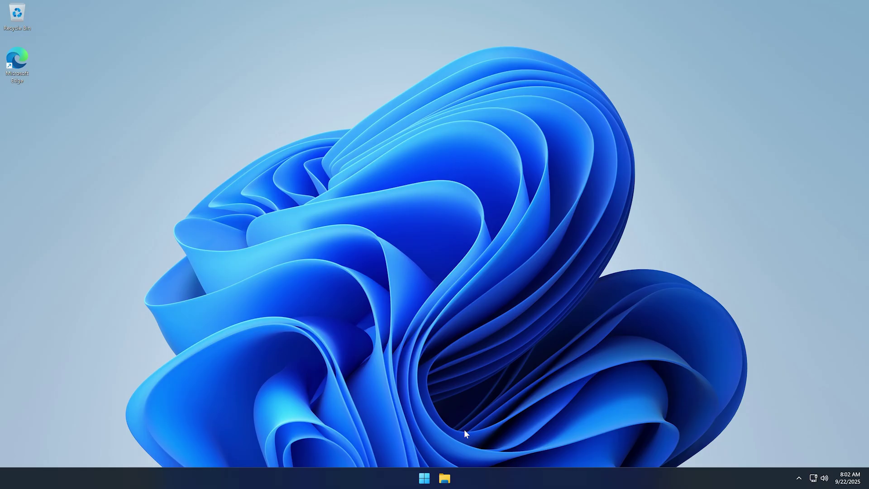
# - Search Settings for 'game mode', confirm Game Mode is On, then go to Graphics
pyautogui.press('super+i')
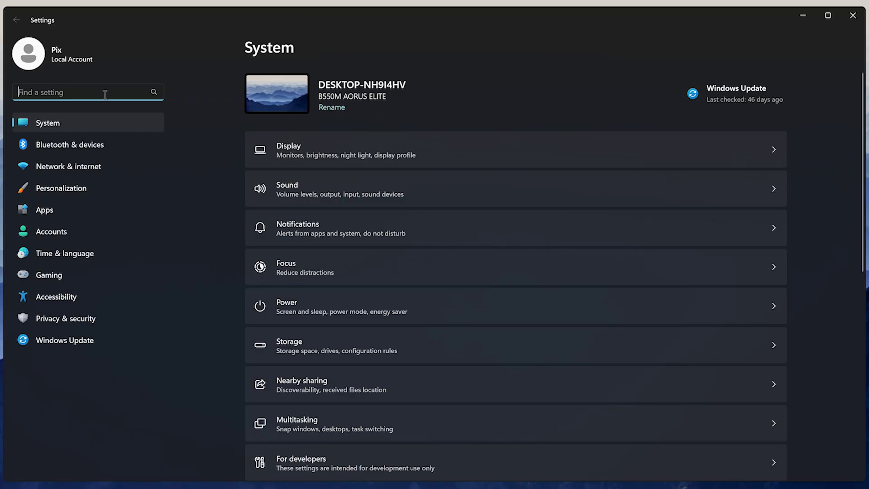
pyautogui.write('game mode')
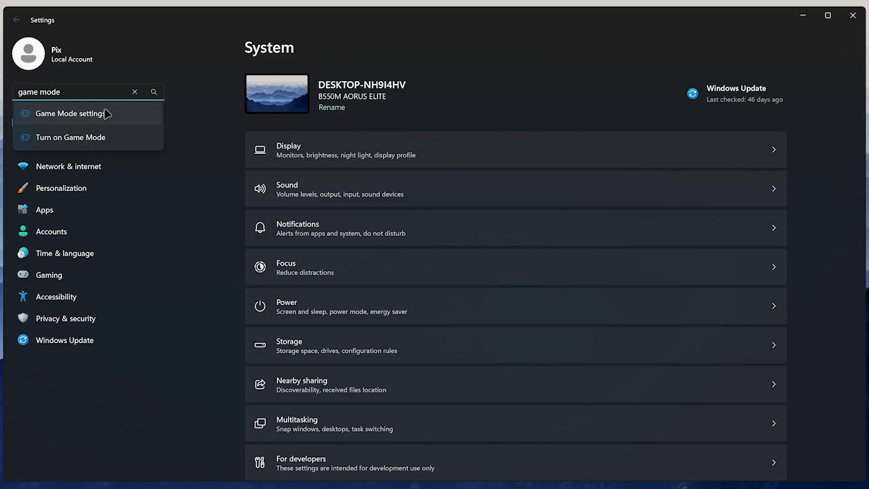
pyautogui.click(106, 114)
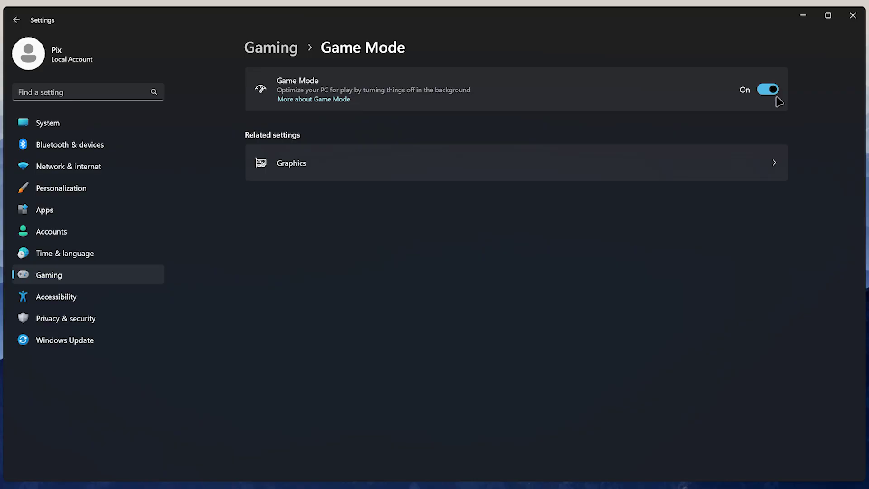
pyautogui.click(747, 163)
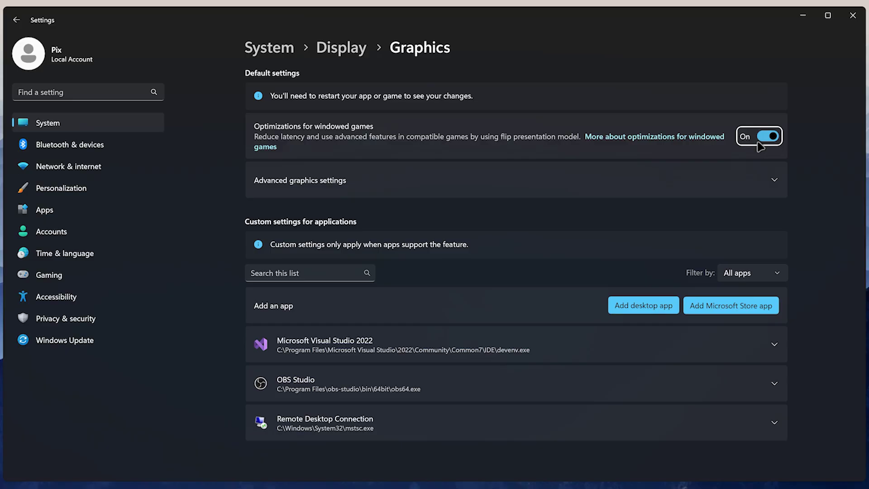
# - Add TslGame.exe as a desktop app in the Graphics app list
pyautogui.click(720, 181)
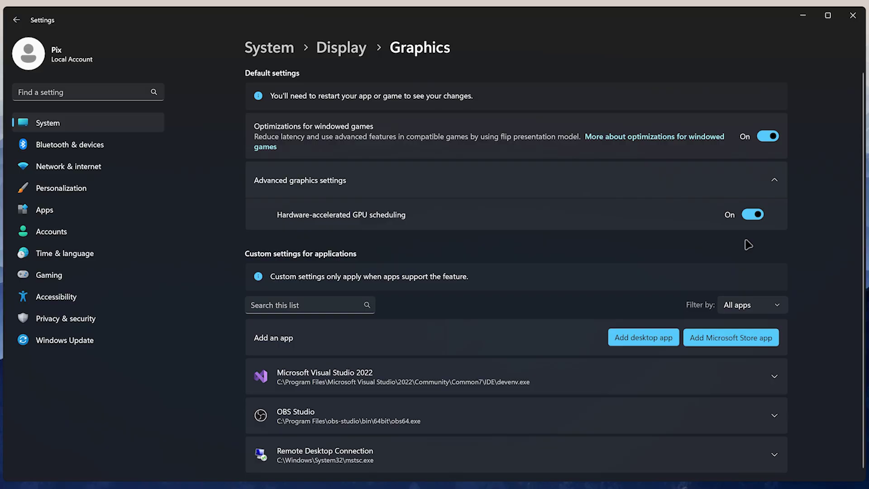
pyautogui.scroll(-1, 748, 244)
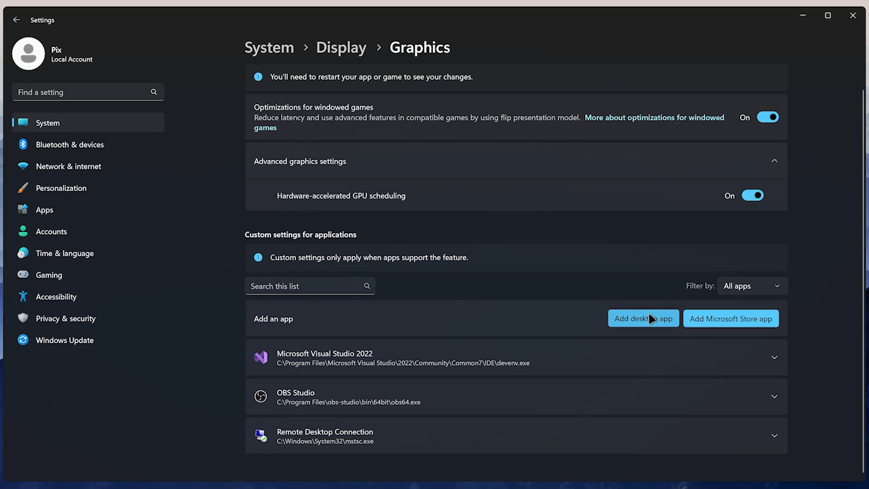
pyautogui.click(651, 319)
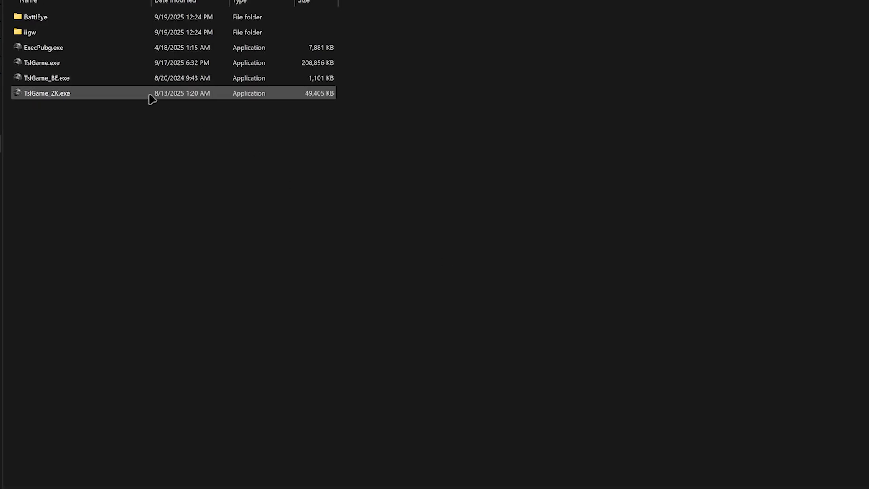
pyautogui.click(73, 62)
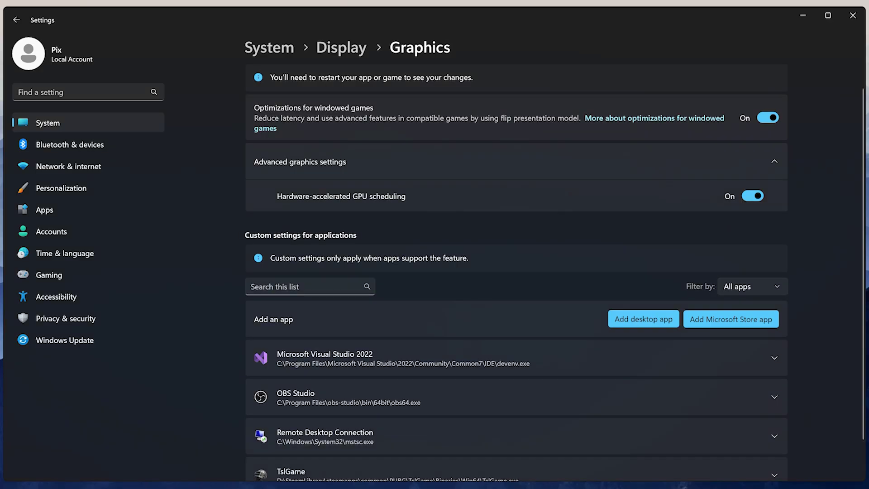
# - Set TslGame's GPU preference to High Performance (NVIDIA GeForce RTX 3070)
pyautogui.scroll(-2, 627, 385)
pyautogui.click(631, 432)
pyautogui.scroll(-2, 630, 433)
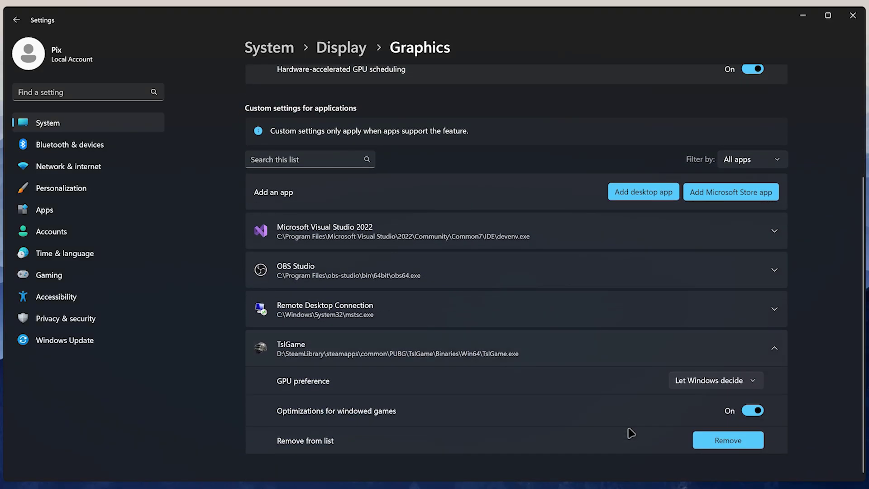
pyautogui.click(734, 382)
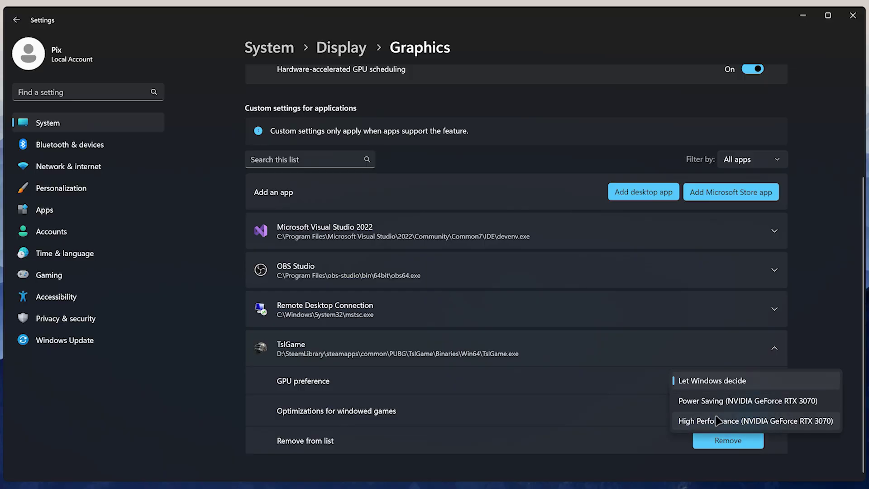
pyautogui.click(721, 420)
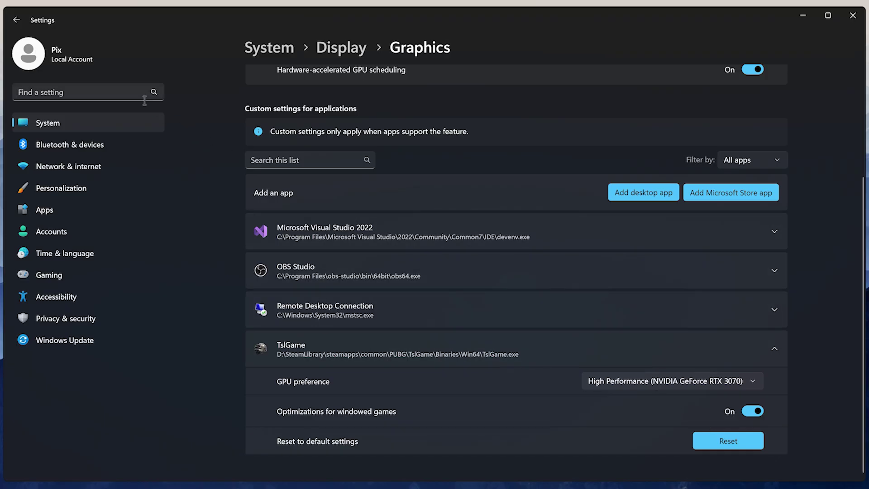
# - Search Settings for 'core isolation' to reach Windows Security's Core isolation page
pyautogui.click(117, 89)
pyautogui.write('core isolation')
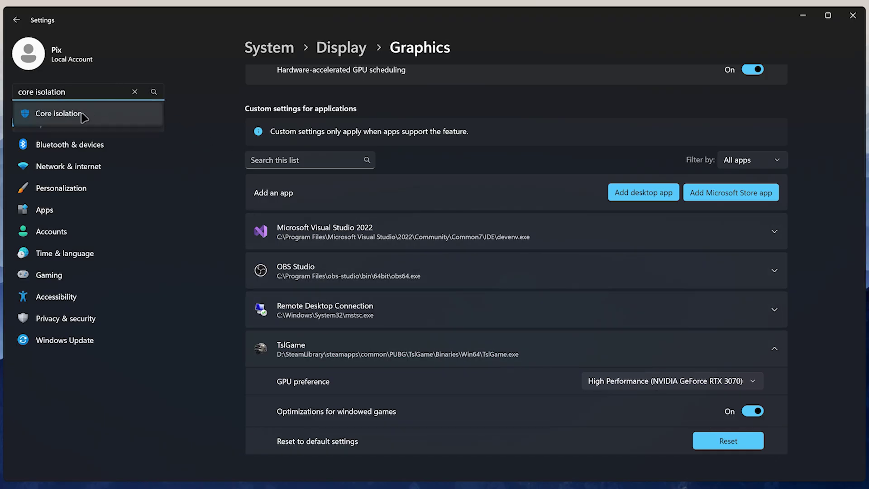
pyautogui.press('Return')
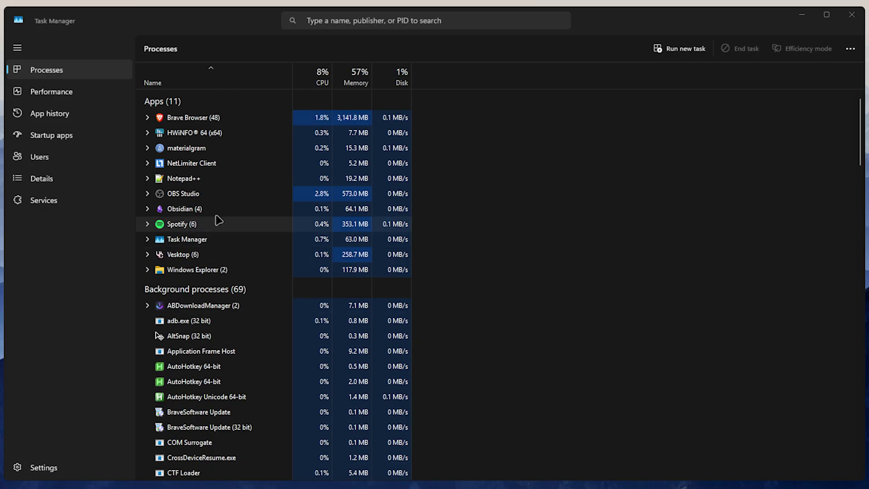
# - Sort Task Manager's startup apps by status and disable UniGetUI.exe
pyautogui.click(84, 143)
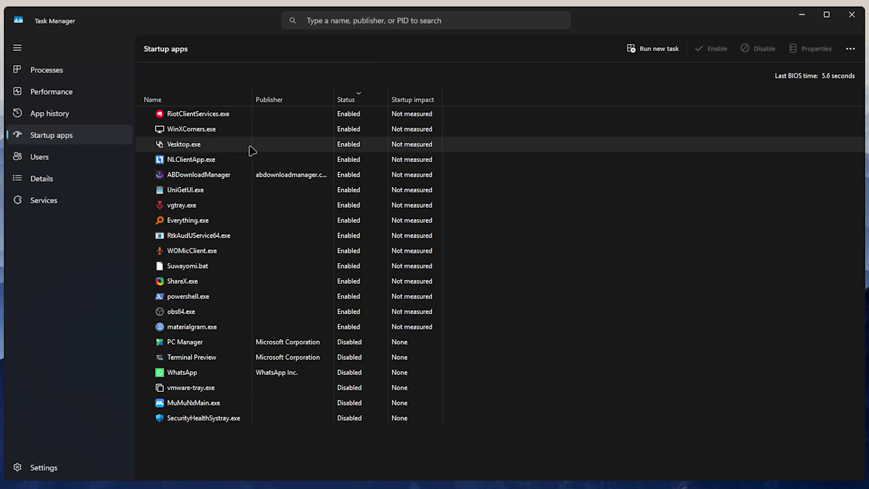
pyautogui.click(362, 99)
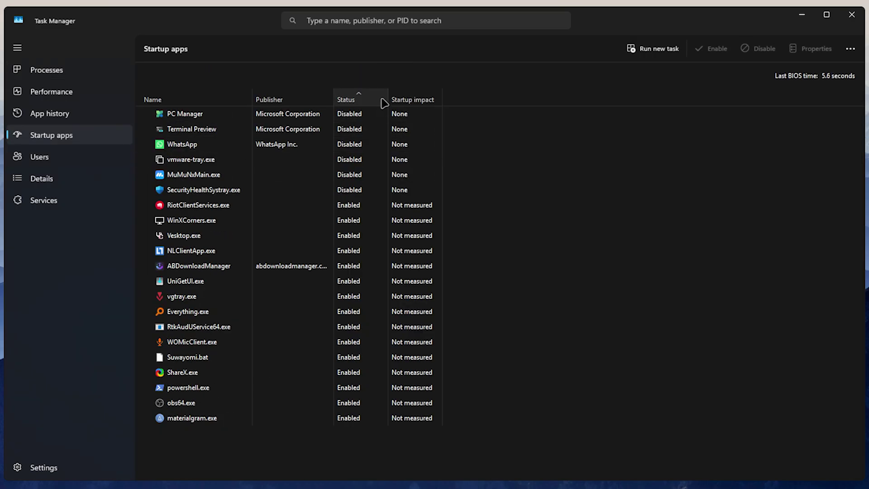
pyautogui.click(383, 100)
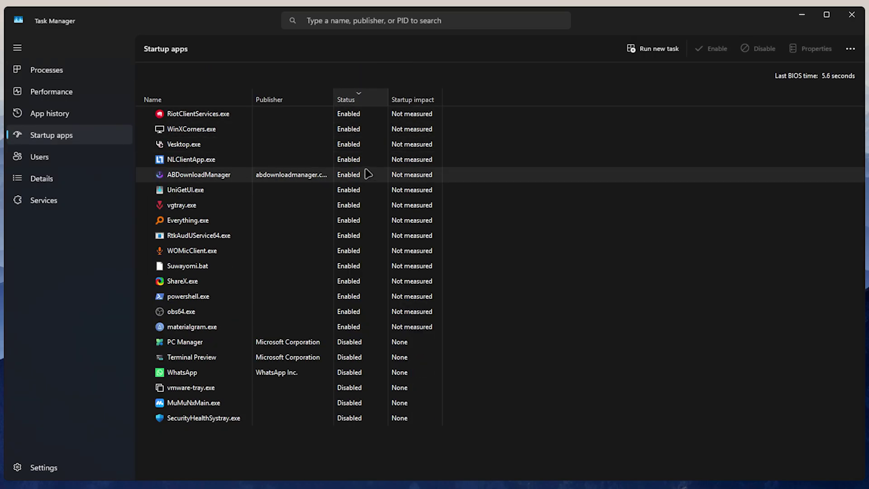
pyautogui.click(365, 195)
pyautogui.rightClick(365, 189)
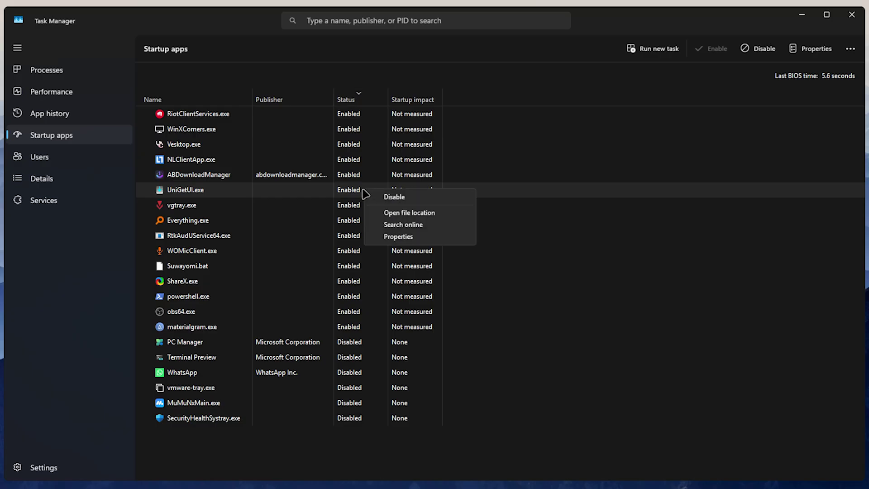
pyautogui.click(395, 196)
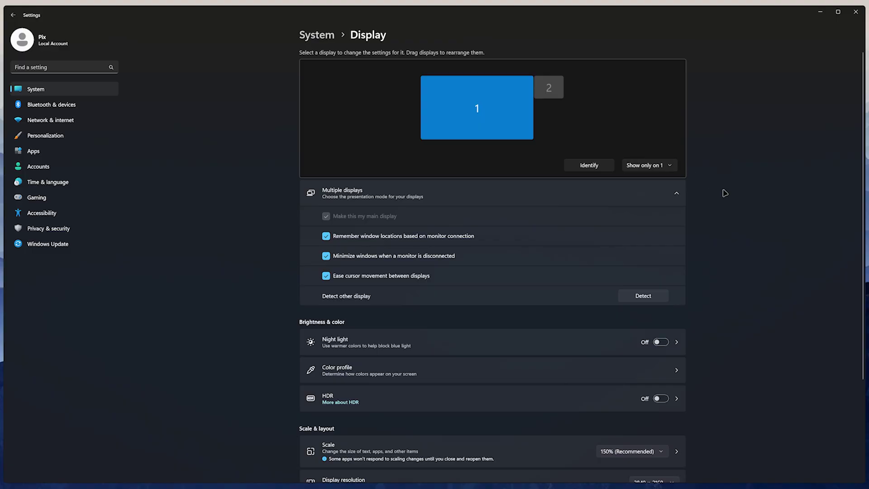
# - Open the MSI G272QPF's Advanced display page and bring up its refresh rate choices
pyautogui.scroll(-3, 725, 193)
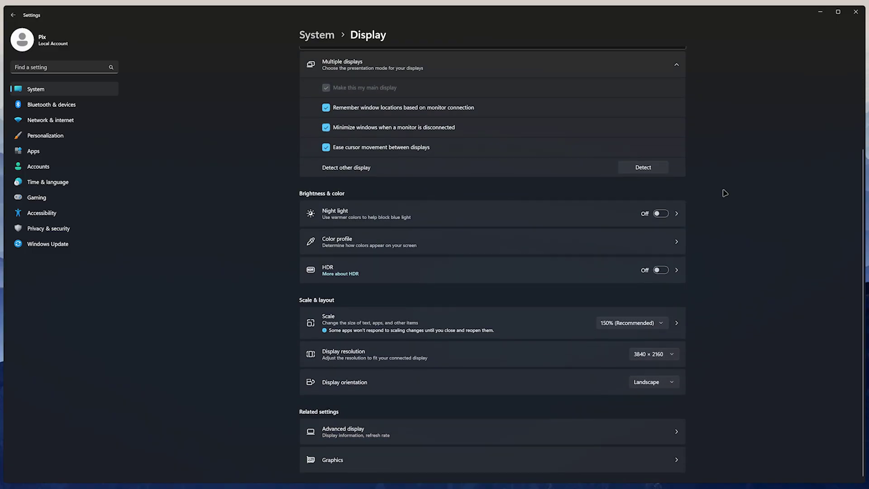
pyautogui.click(631, 432)
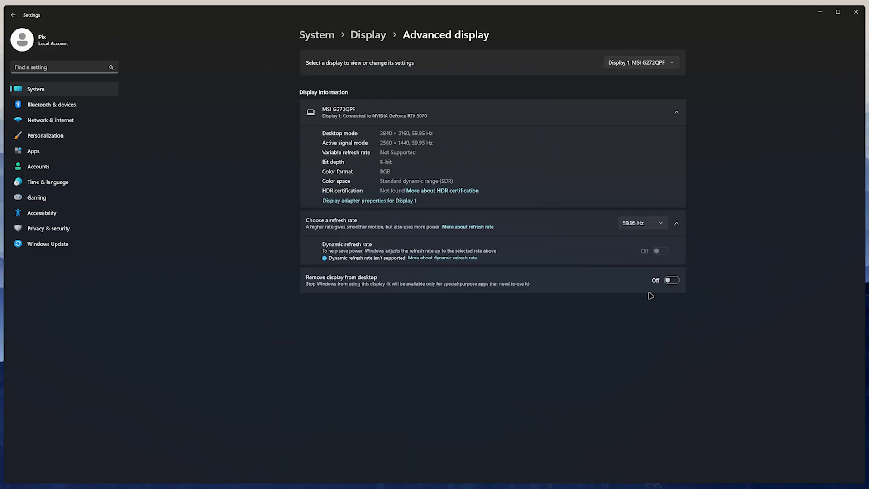
pyautogui.click(652, 223)
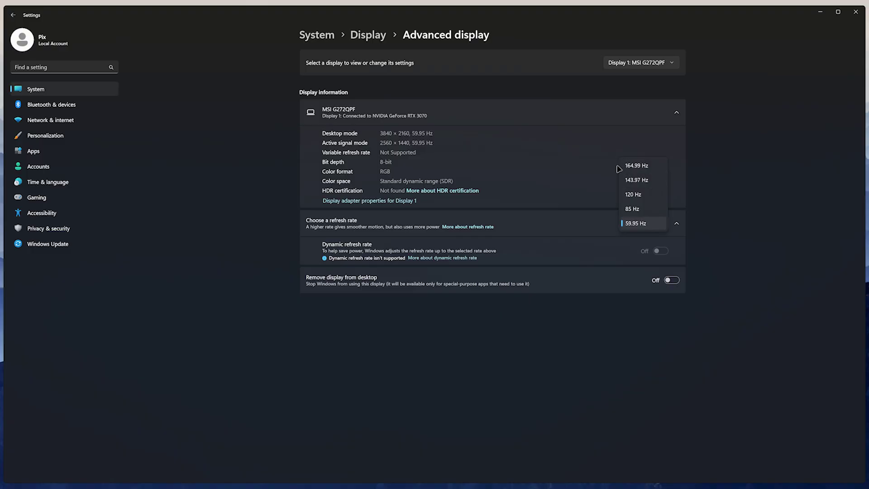